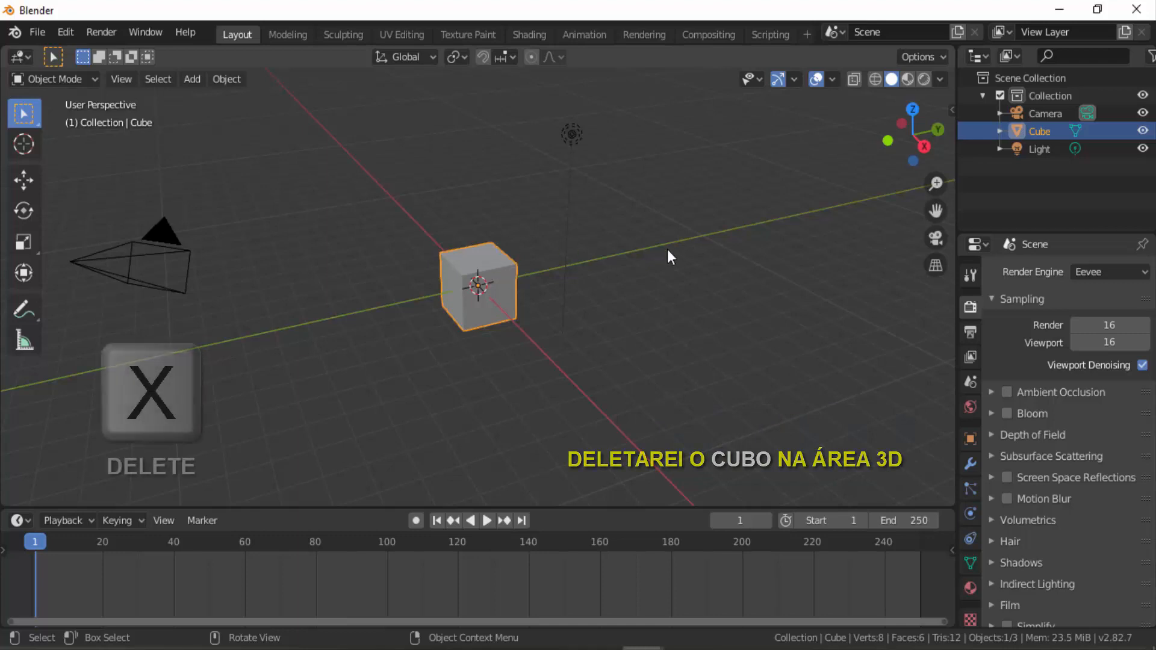
# Delete the default cube and add a mesh plane at the scene's origin.
pyautogui.press('x')
pyautogui.click(706, 248)
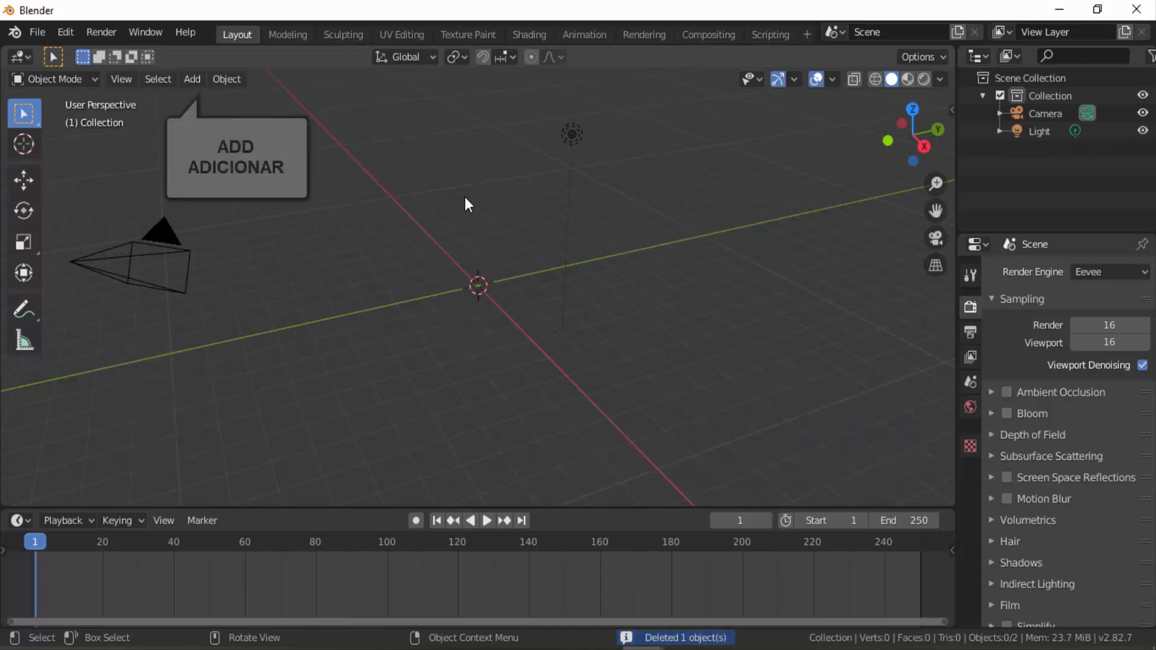
pyautogui.click(192, 79)
pyautogui.moveTo(207, 100)
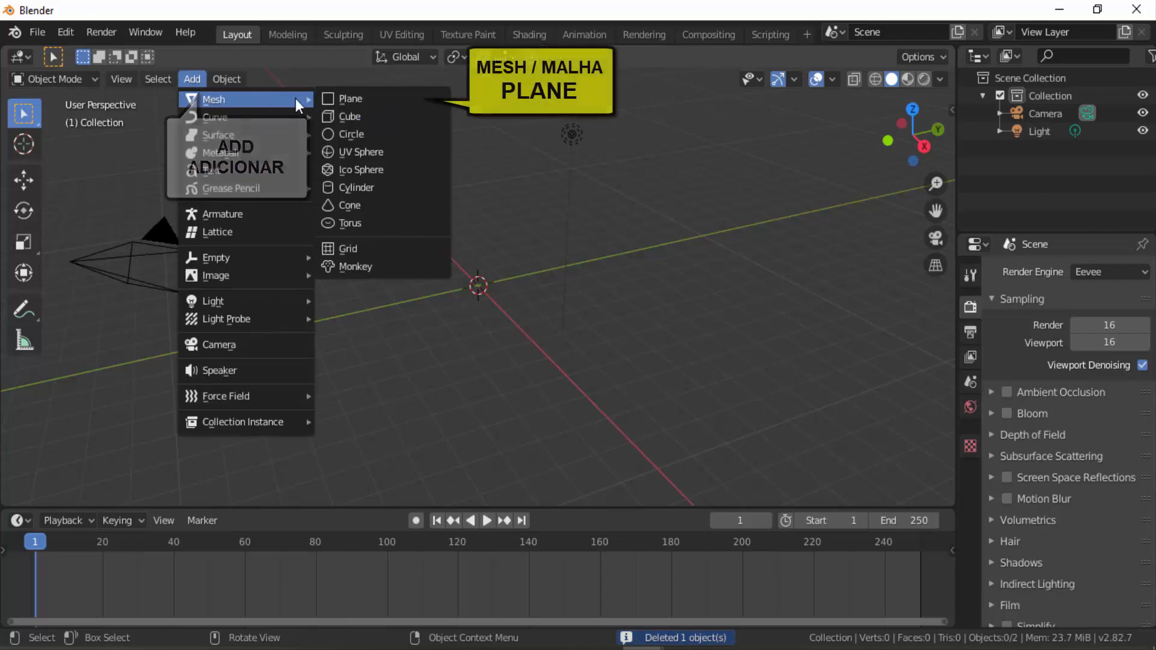
pyautogui.click(361, 99)
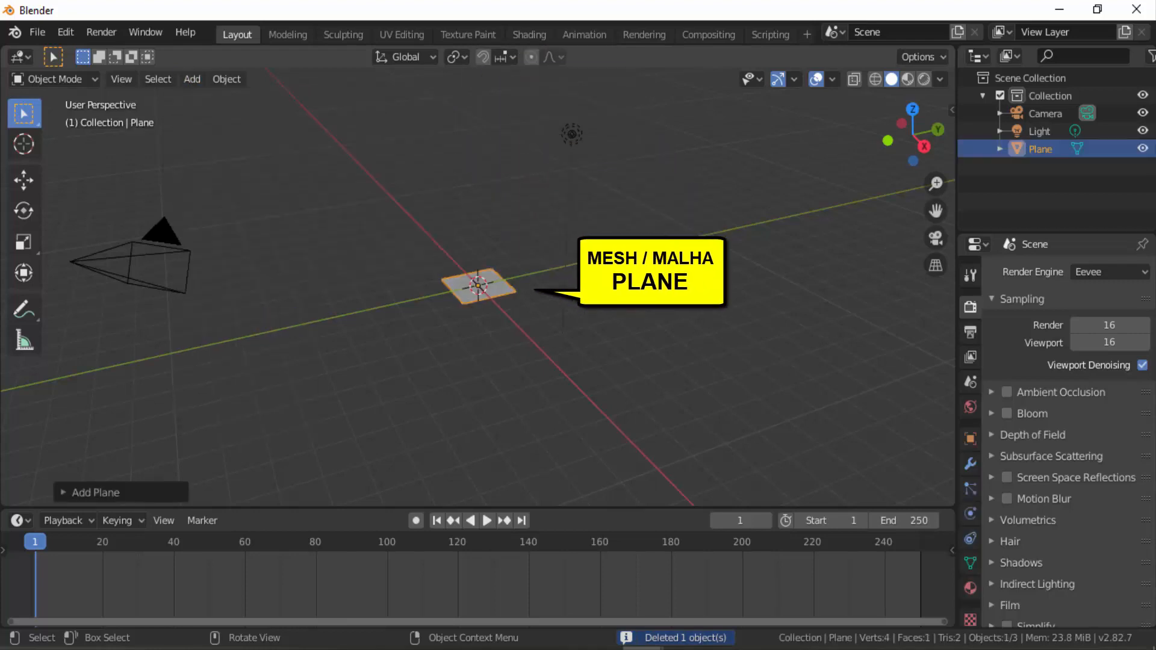
# Apply the Quick Smoke effect to the plane.
pyautogui.scroll(4, 528, 301)
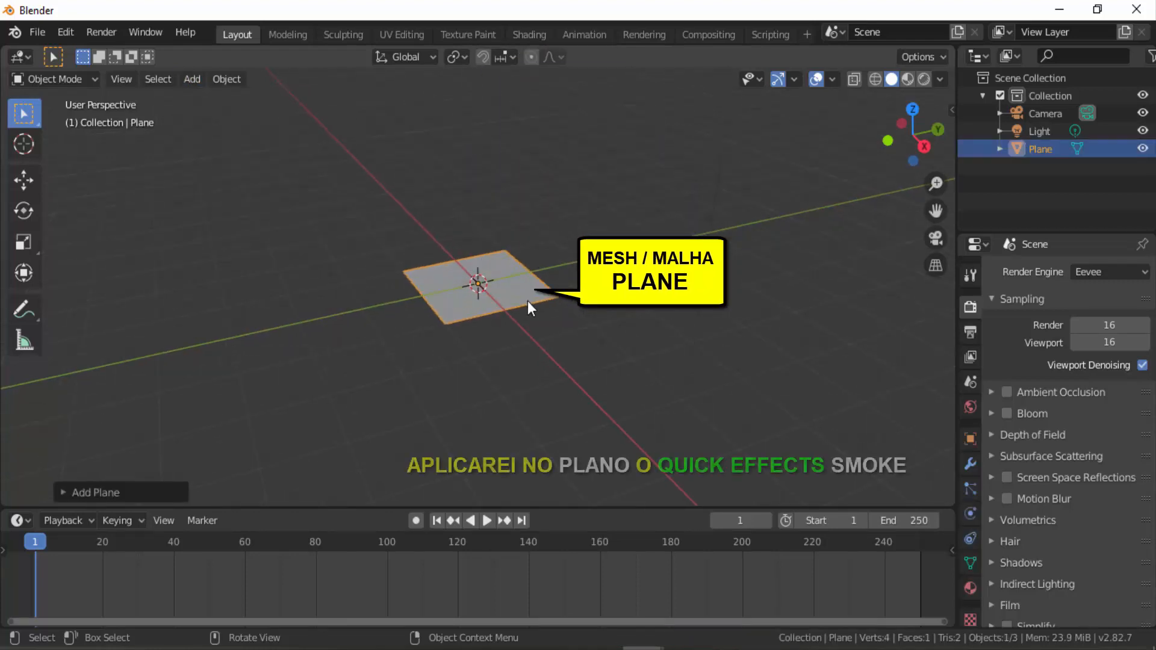
pyautogui.click(233, 74)
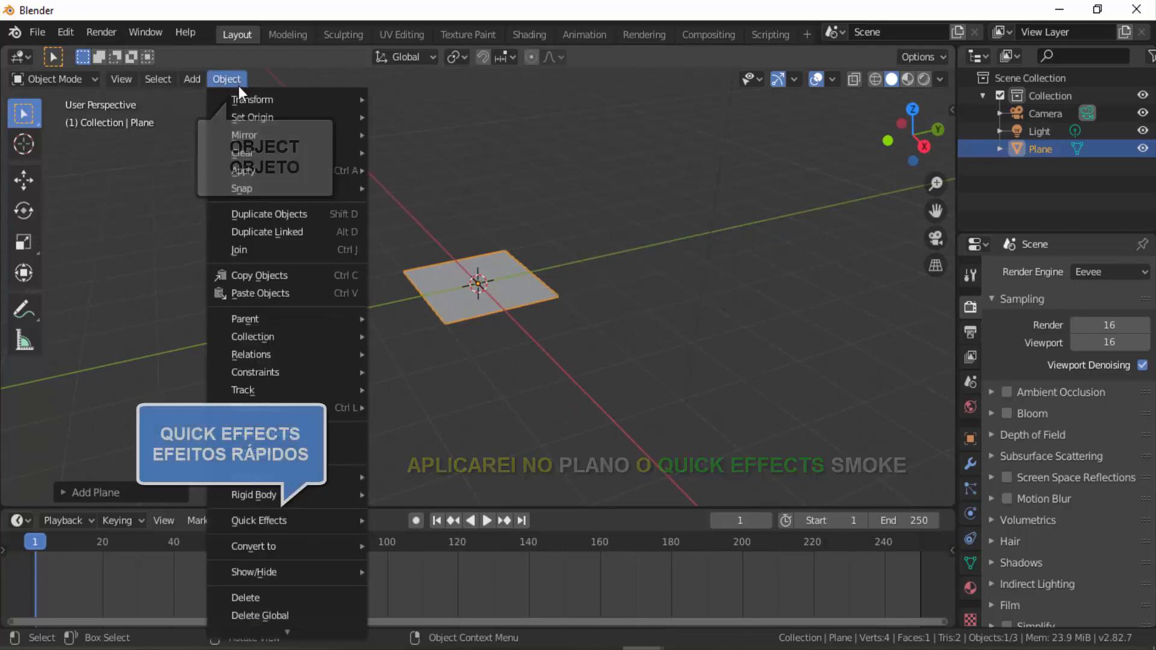
pyautogui.moveTo(269, 521)
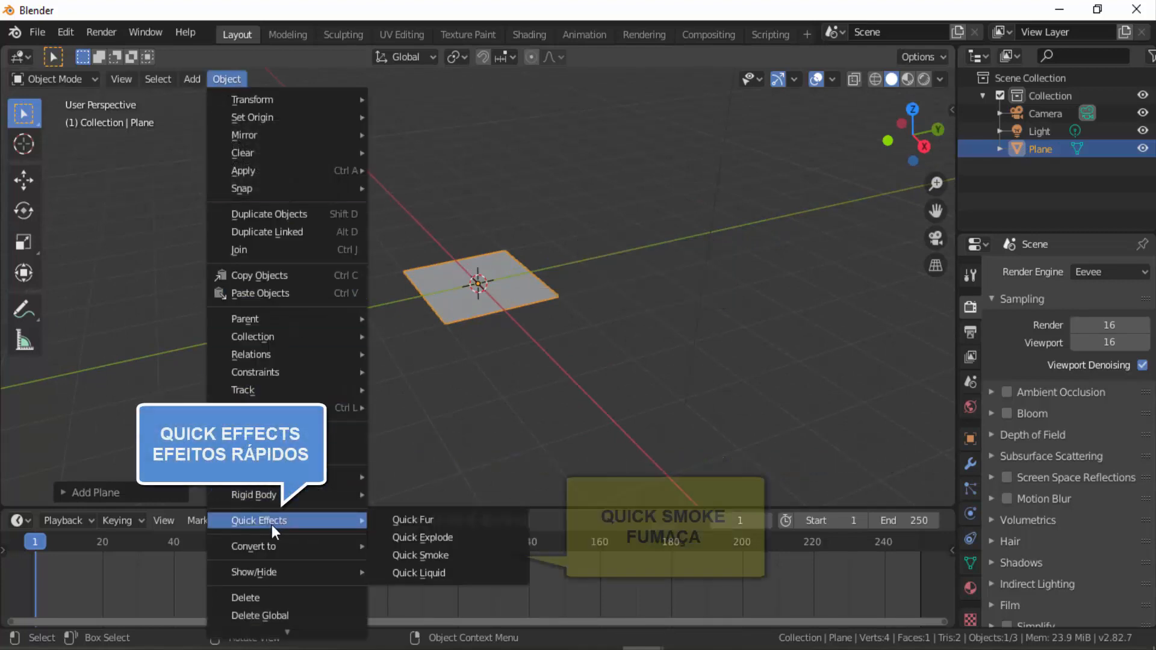
pyautogui.click(420, 551)
pyautogui.scroll(-4, 661, 243)
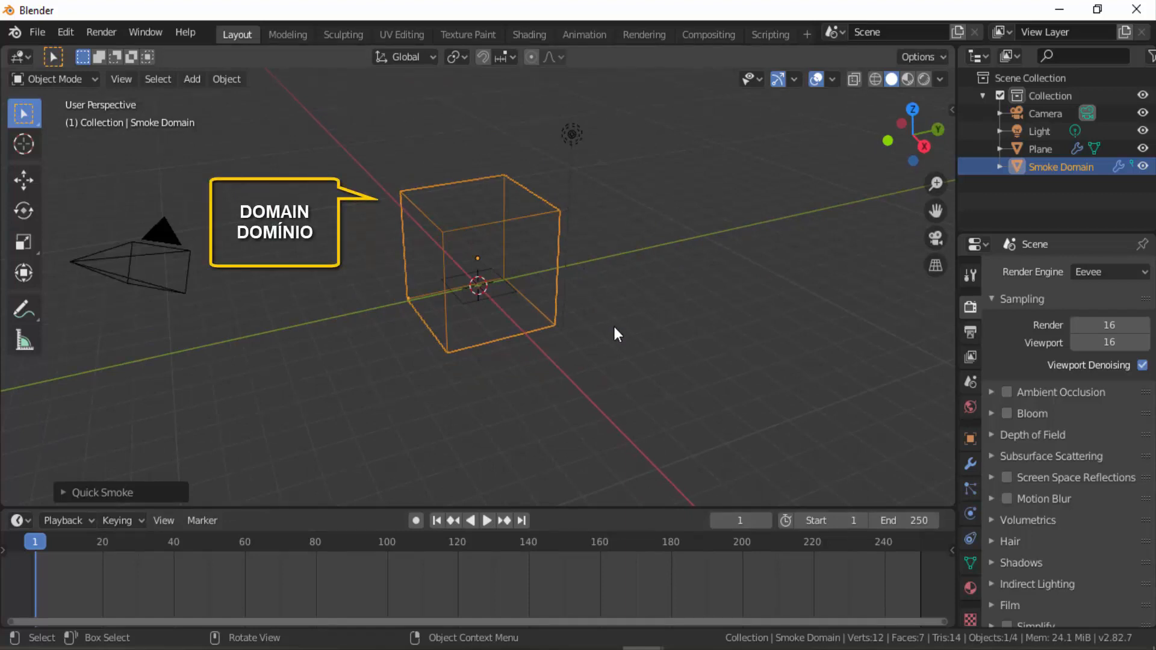
# Scale the smoke domain by about 2.07 along X and about 1.8 along Y, and make it taller along Z.
pyautogui.press('s')
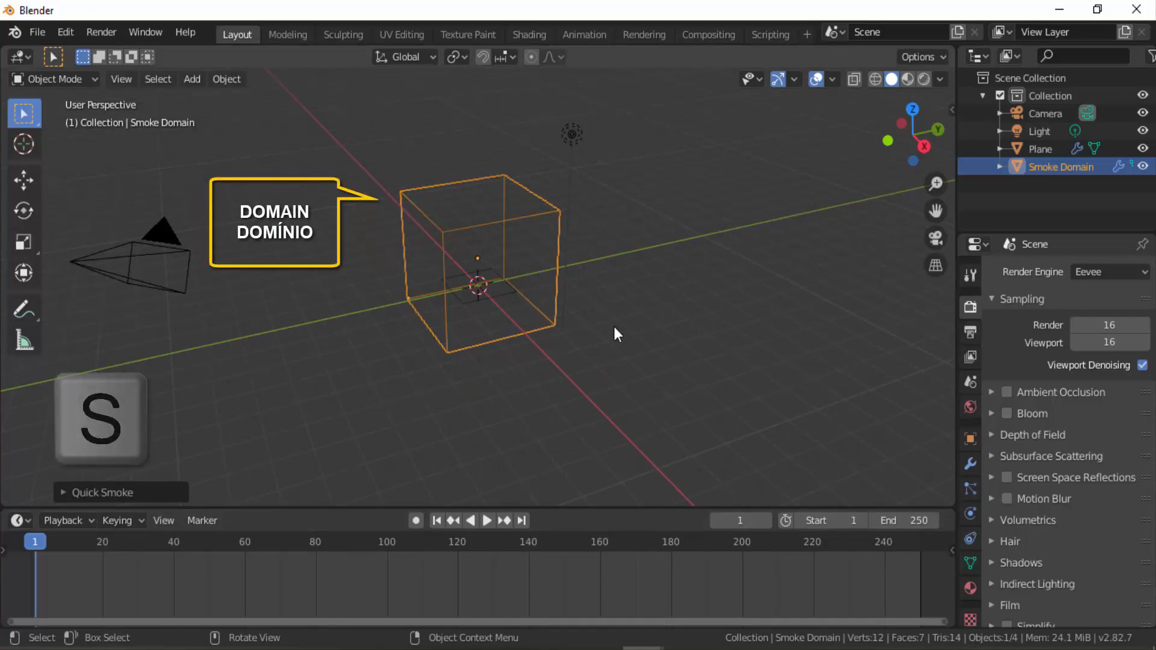
pyautogui.press('x')
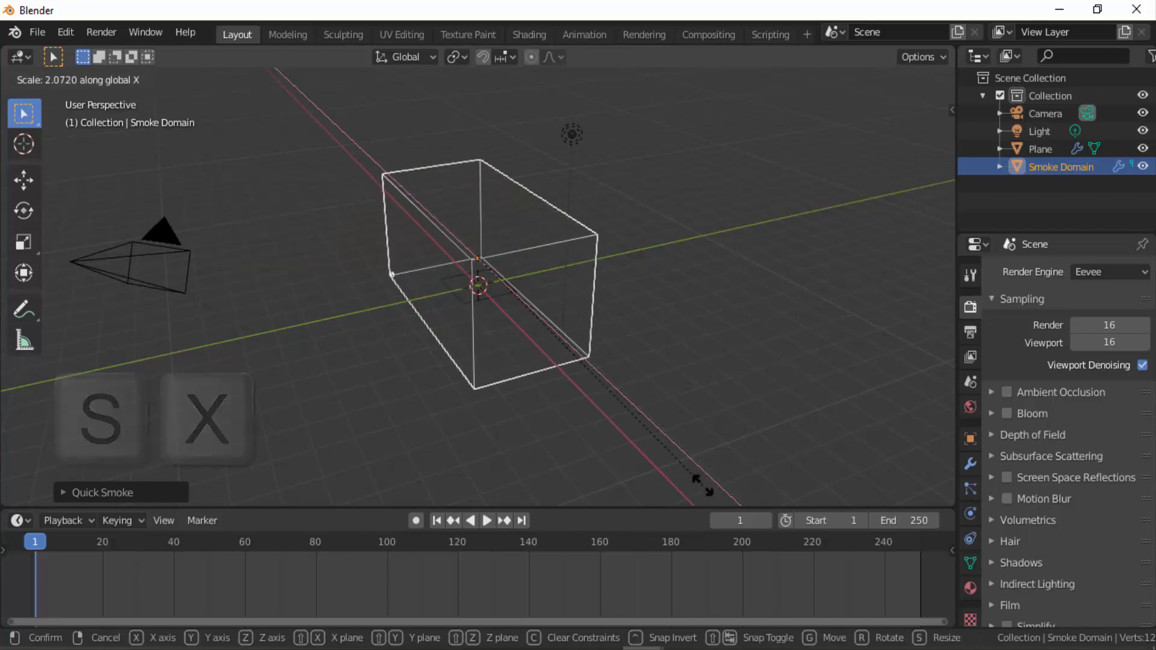
pyautogui.click(703, 483)
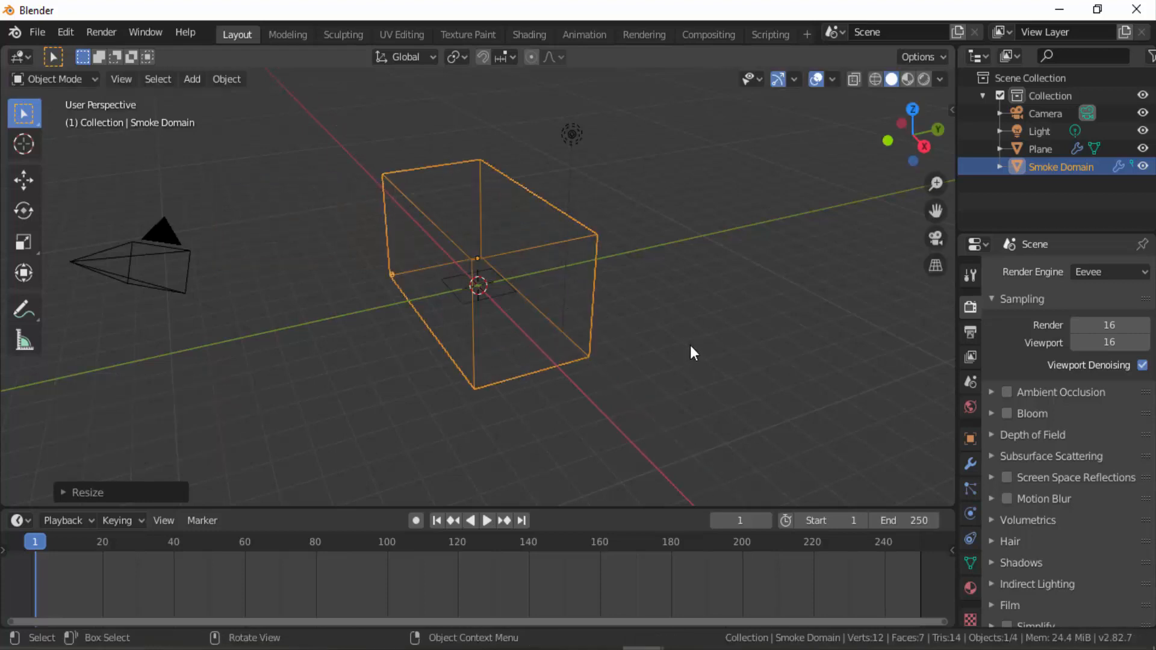
pyautogui.press('s')
pyautogui.press('y')
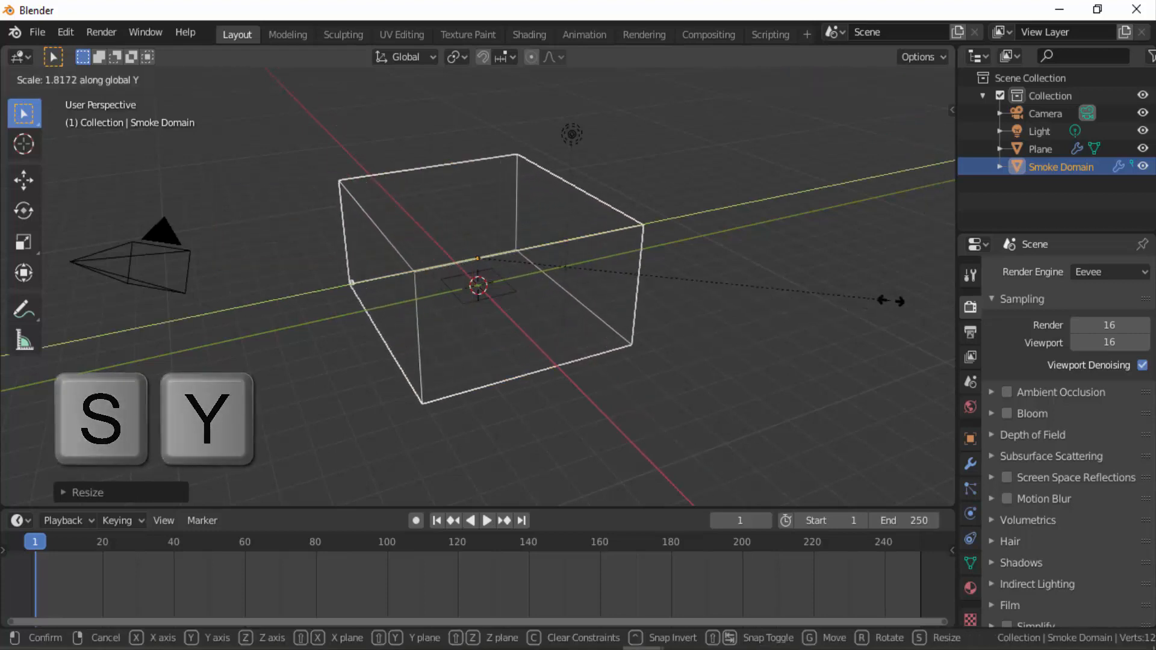
pyautogui.click(901, 298)
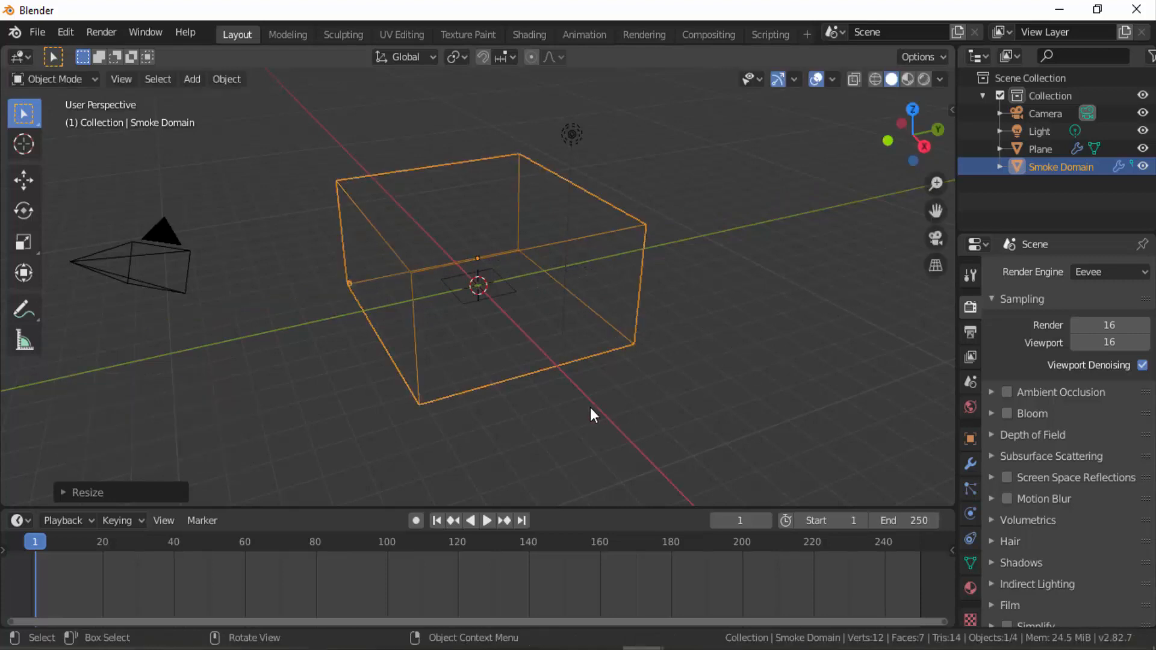
pyautogui.press('s')
pyautogui.press('z')
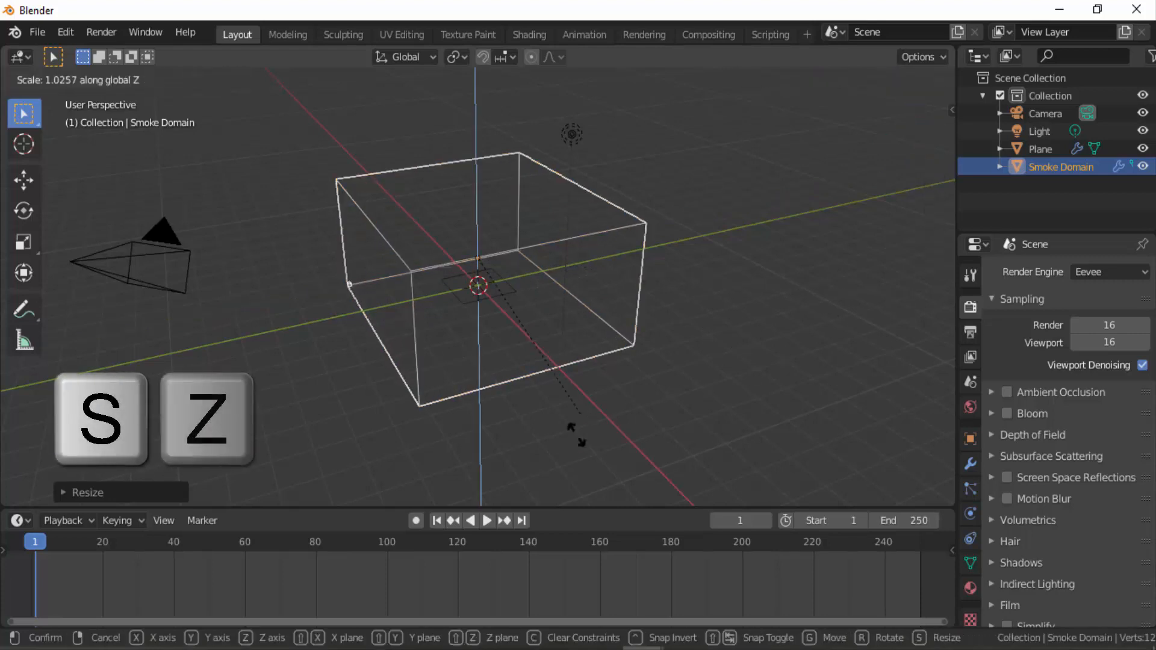
pyautogui.click(582, 74)
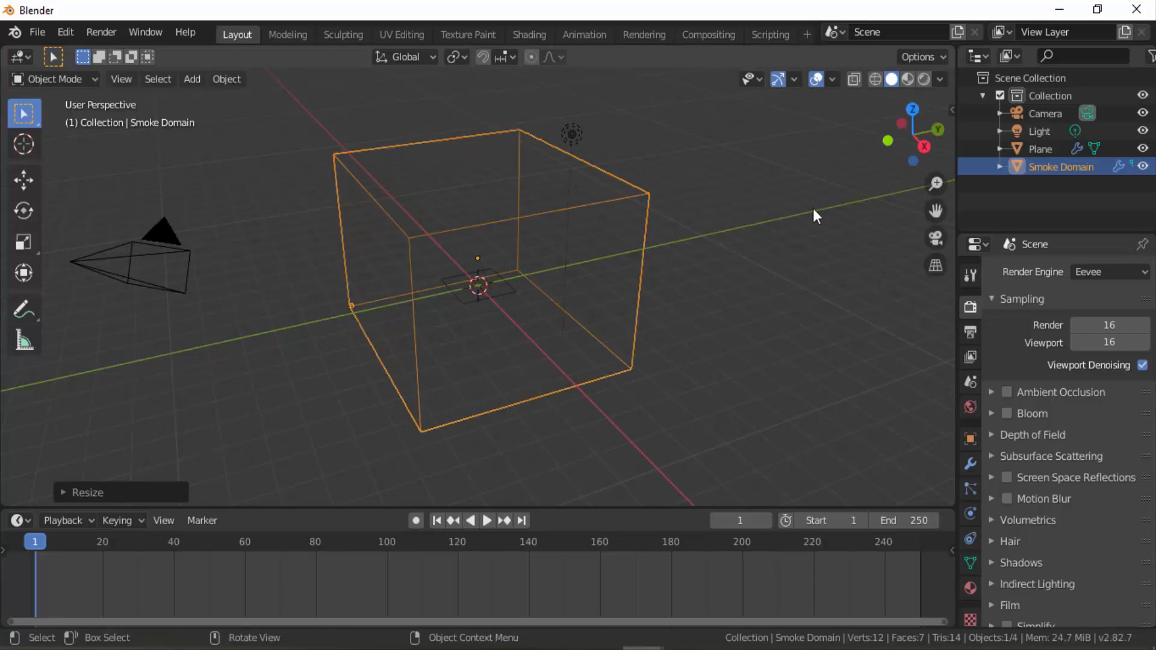
# In front view, move the smoke domain up along Z until its base sits just below the plane.
pyautogui.click(884, 141)
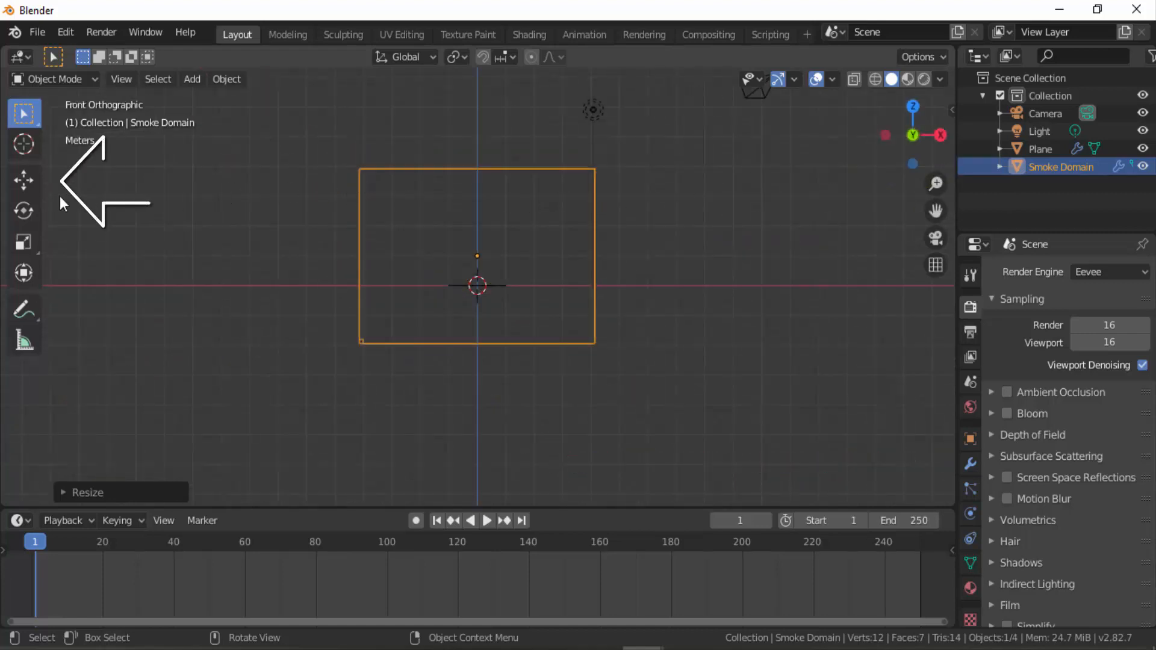
pyautogui.click(31, 183)
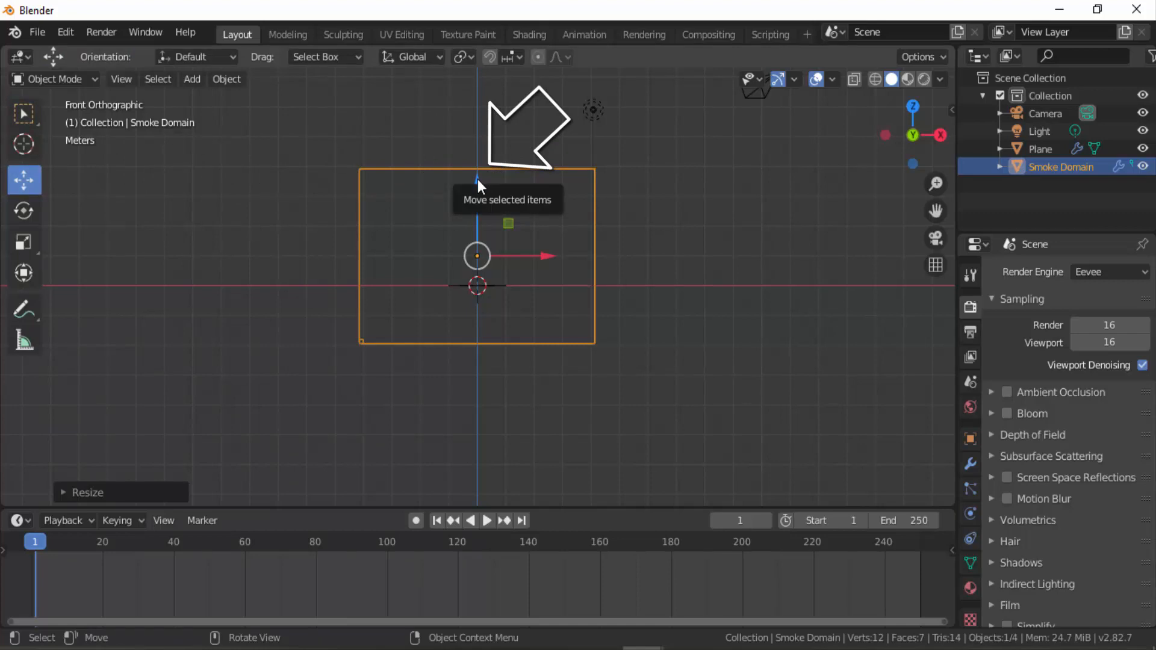
pyautogui.moveTo(478, 179); pyautogui.dragTo(490, 125)
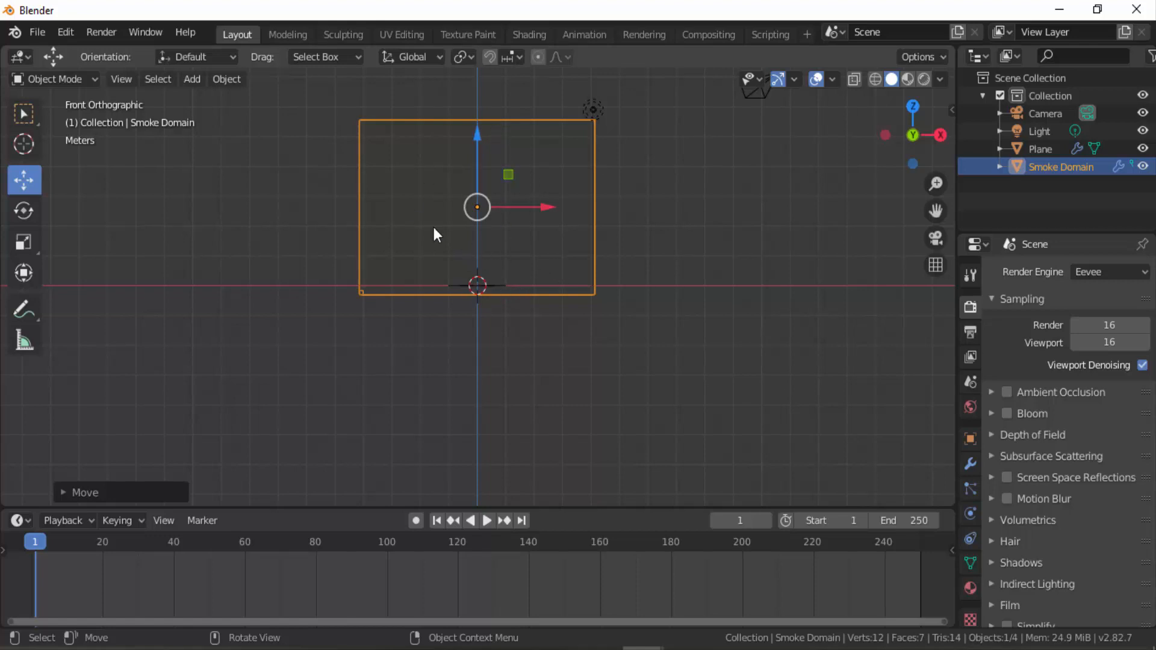
# Open the smoke domain's physics properties and examine its fluid settings, including the resolution divisions.
pyautogui.moveTo(893, 150); pyautogui.dragTo(754, 160)
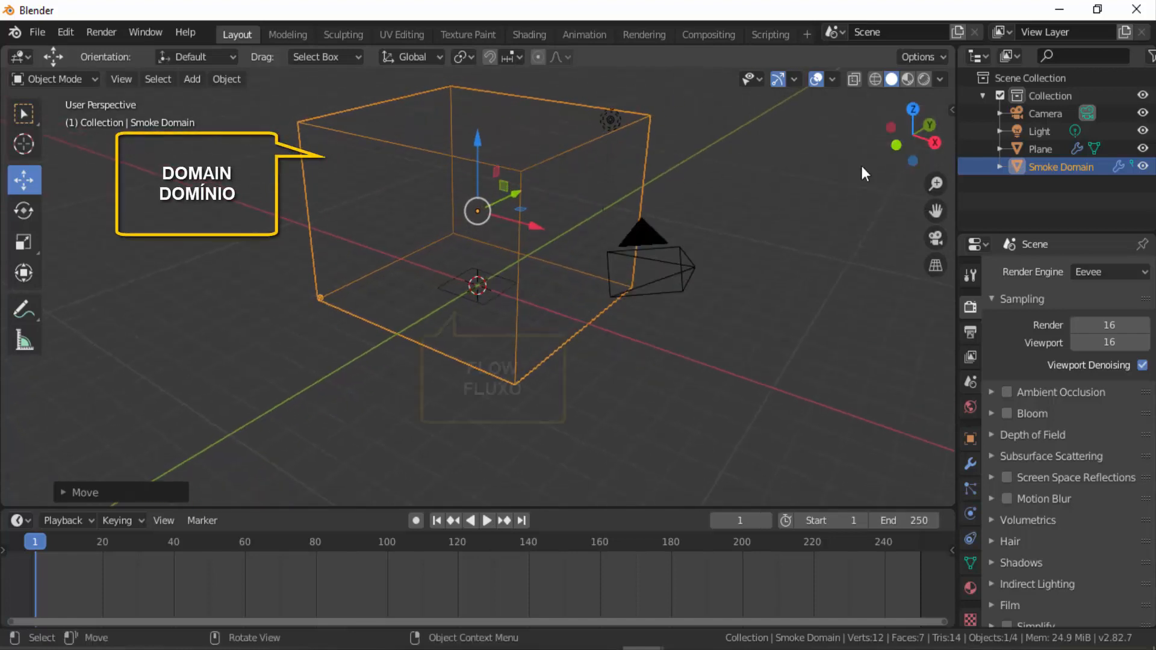
pyautogui.moveTo(901, 150); pyautogui.dragTo(825, 244)
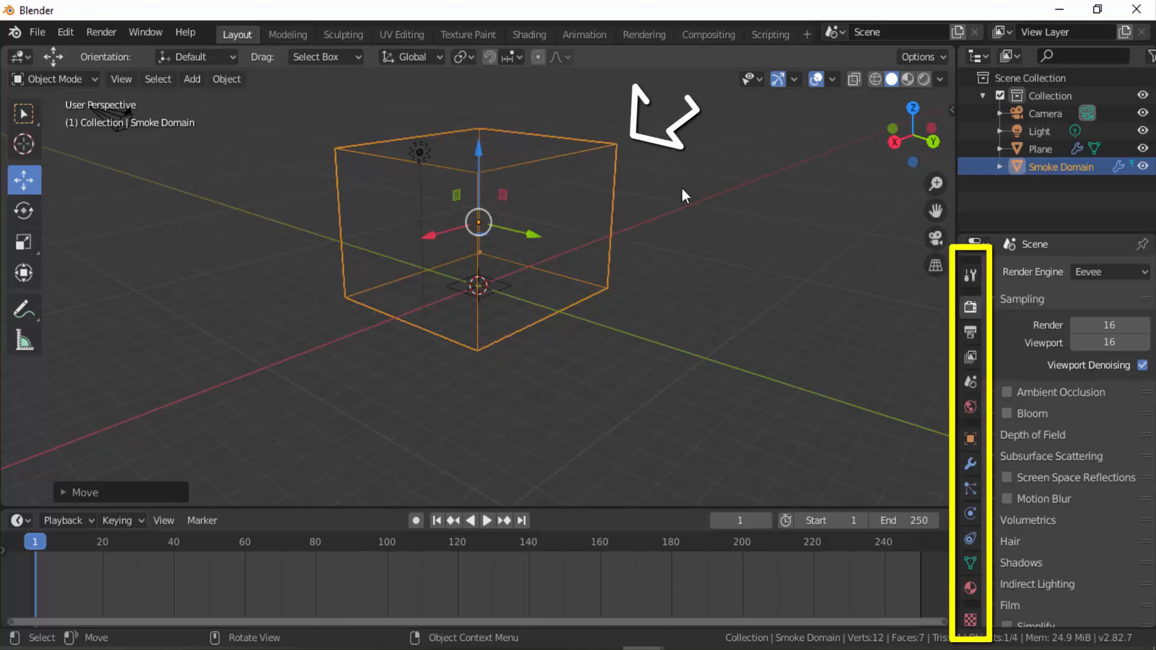
pyautogui.click(970, 515)
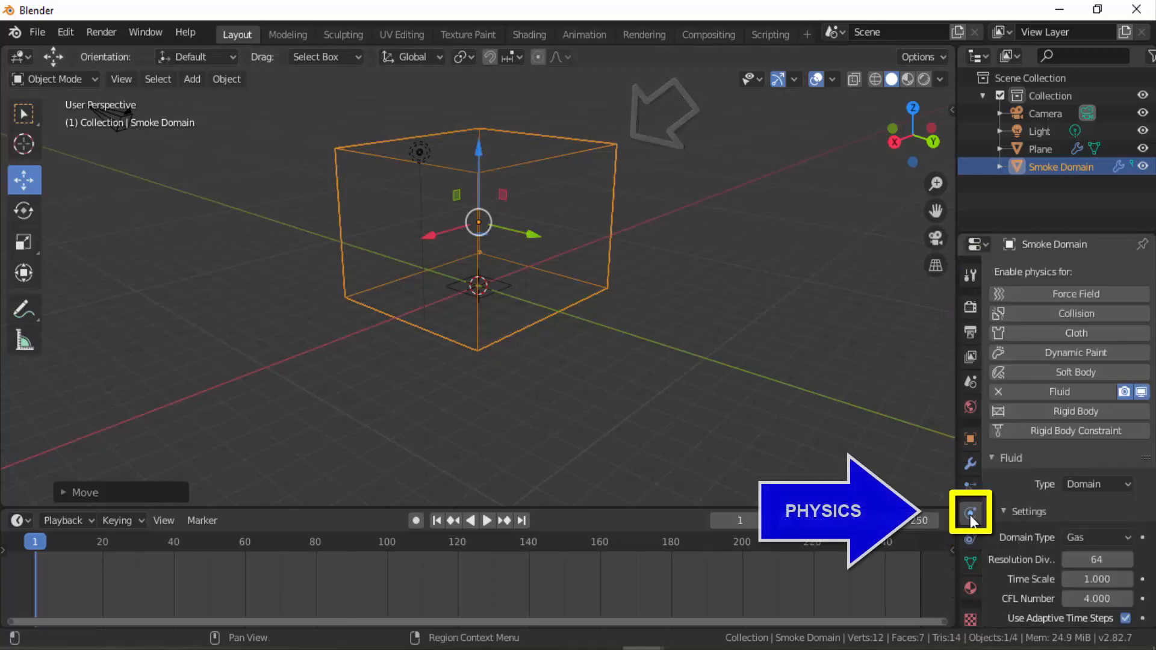
pyautogui.scroll(-5, 1009, 485)
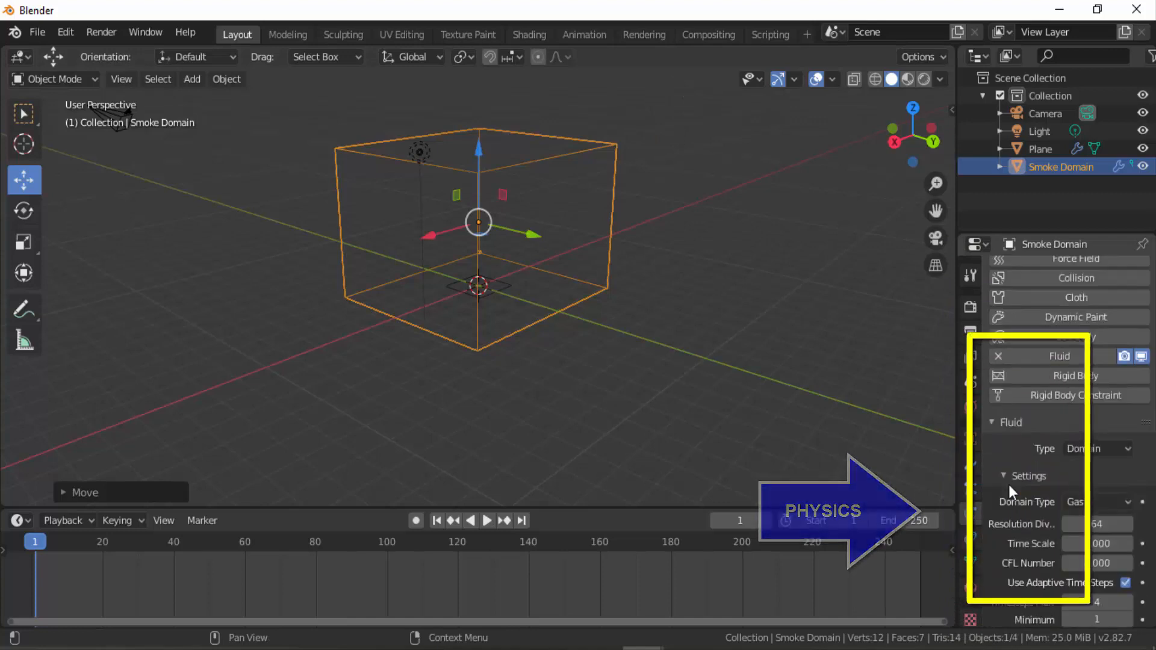
pyautogui.scroll(-1, 1009, 485)
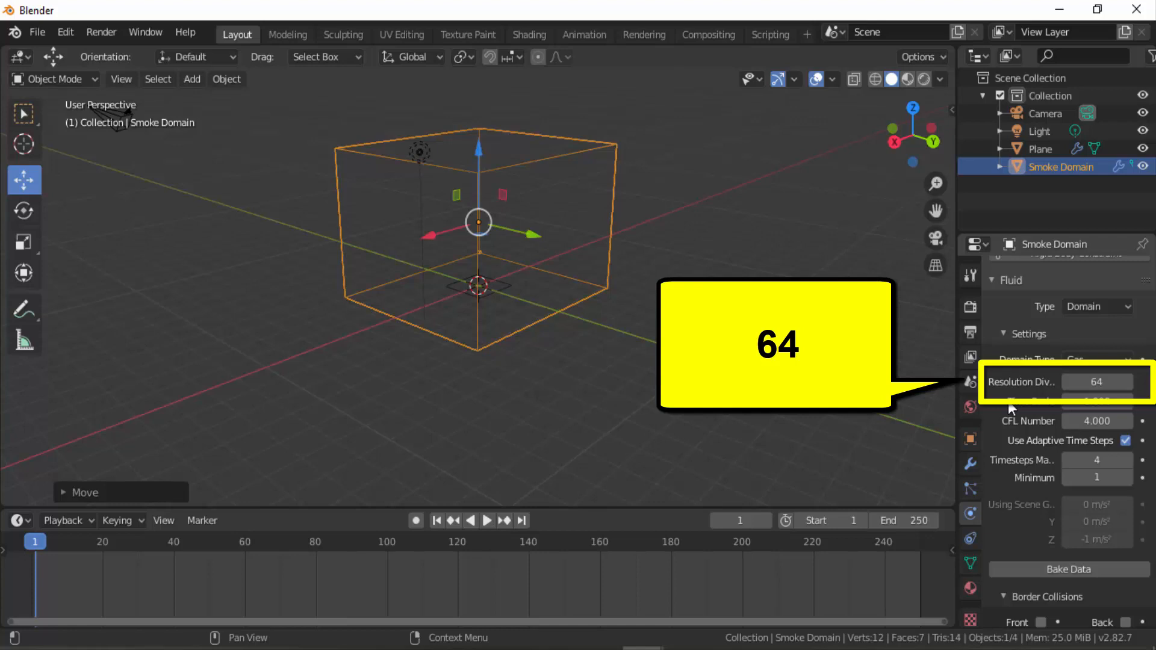
pyautogui.scroll(-2, 1012, 410)
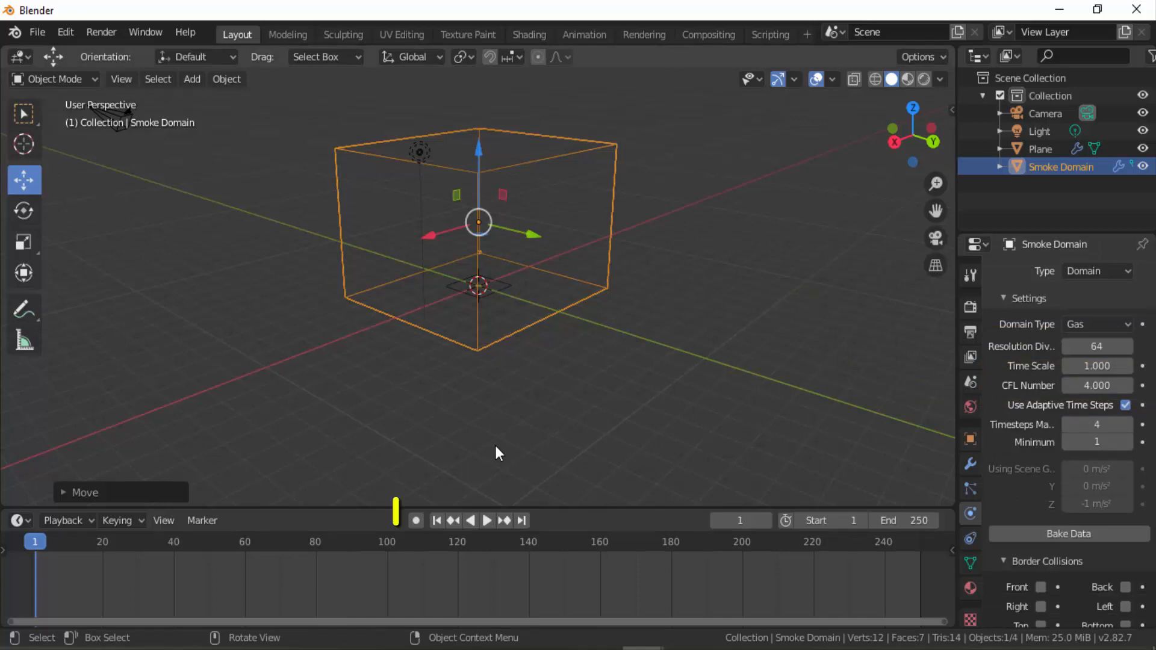
# Play the animation briefly to check for smoke, then stop it and return to the first frame.
pyautogui.click(488, 521)
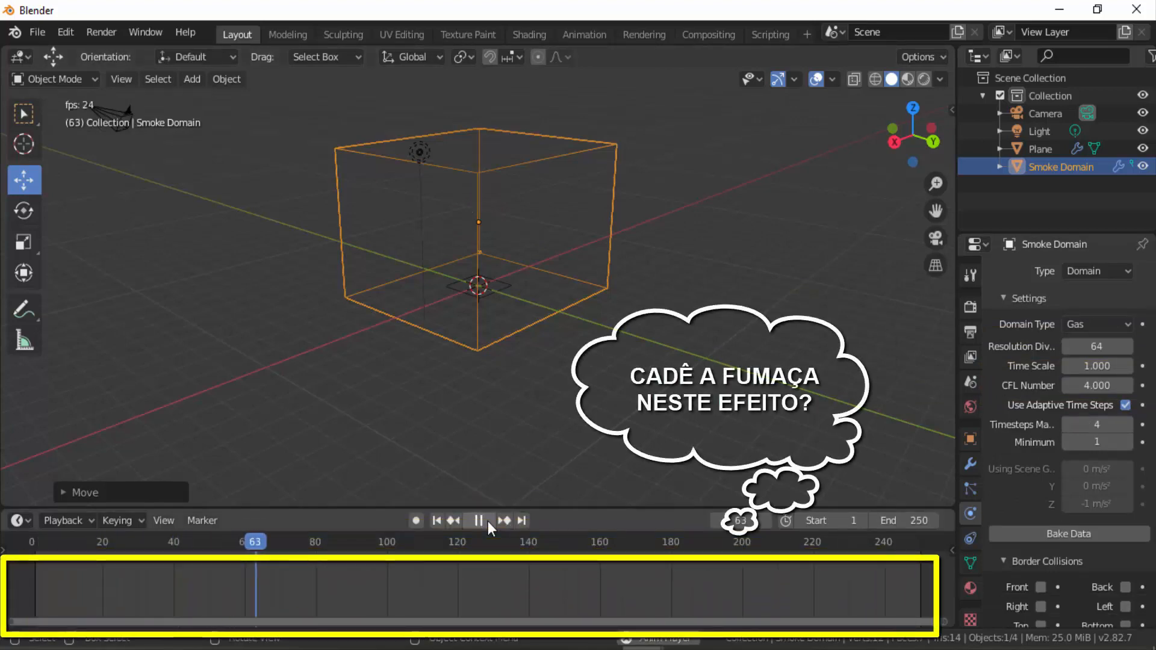
pyautogui.click(488, 521)
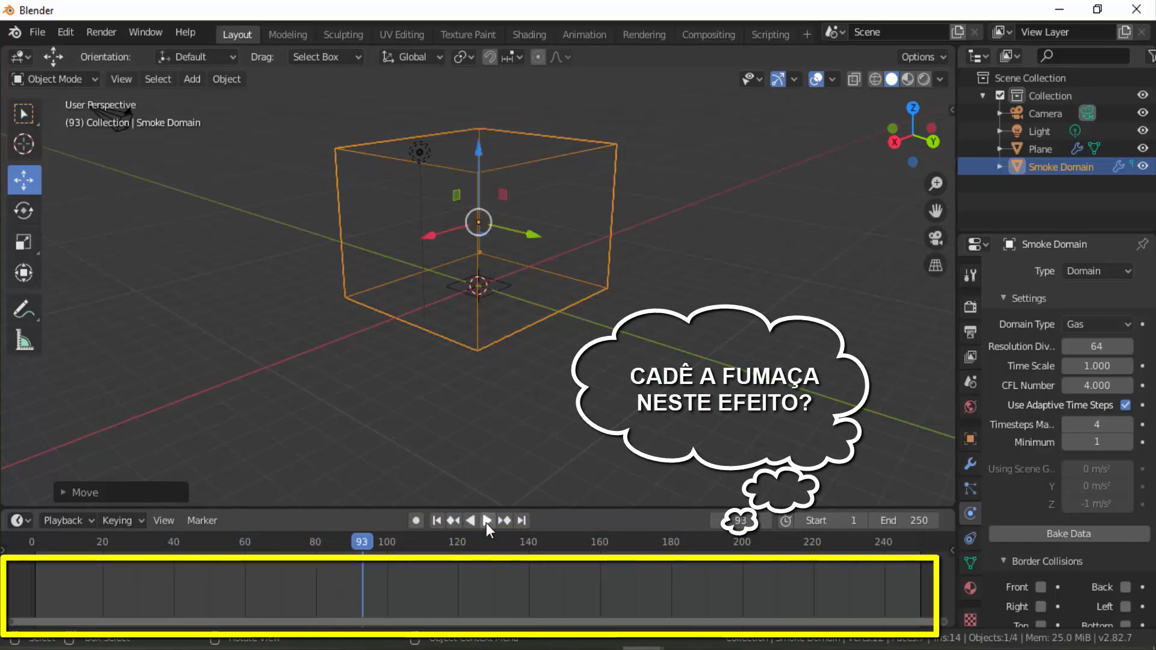
pyautogui.click(436, 520)
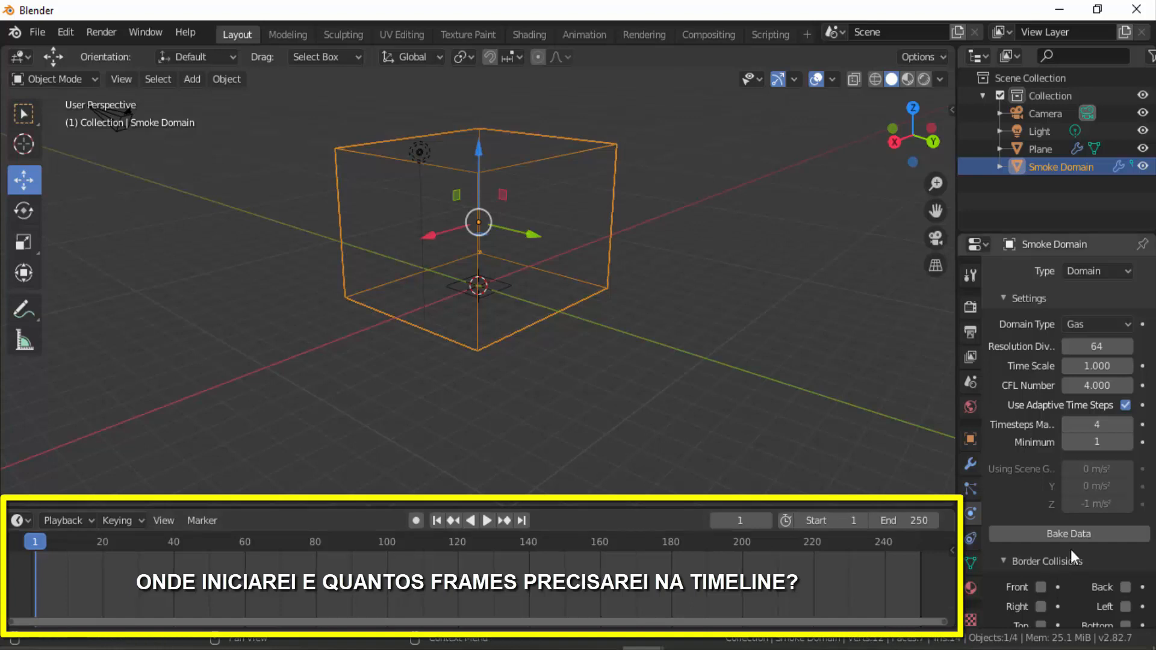
# Set the end frame of the smoke domain's fluid cache to 120.
pyautogui.scroll(-10, 1018, 485)
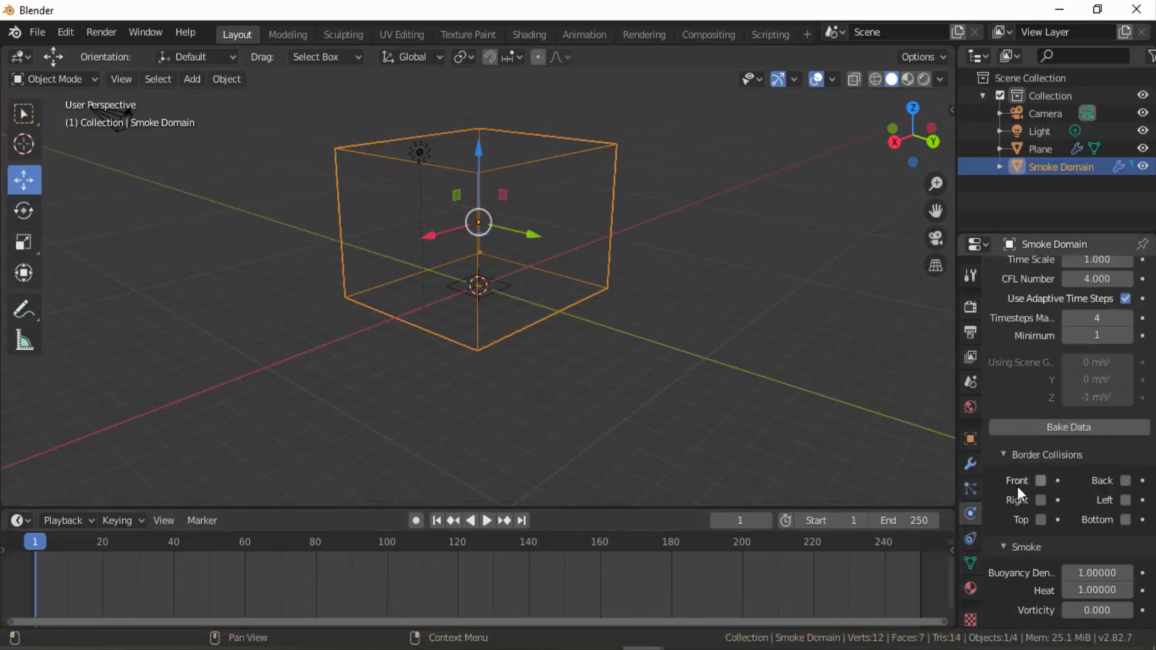
pyautogui.scroll(-8, 1017, 487)
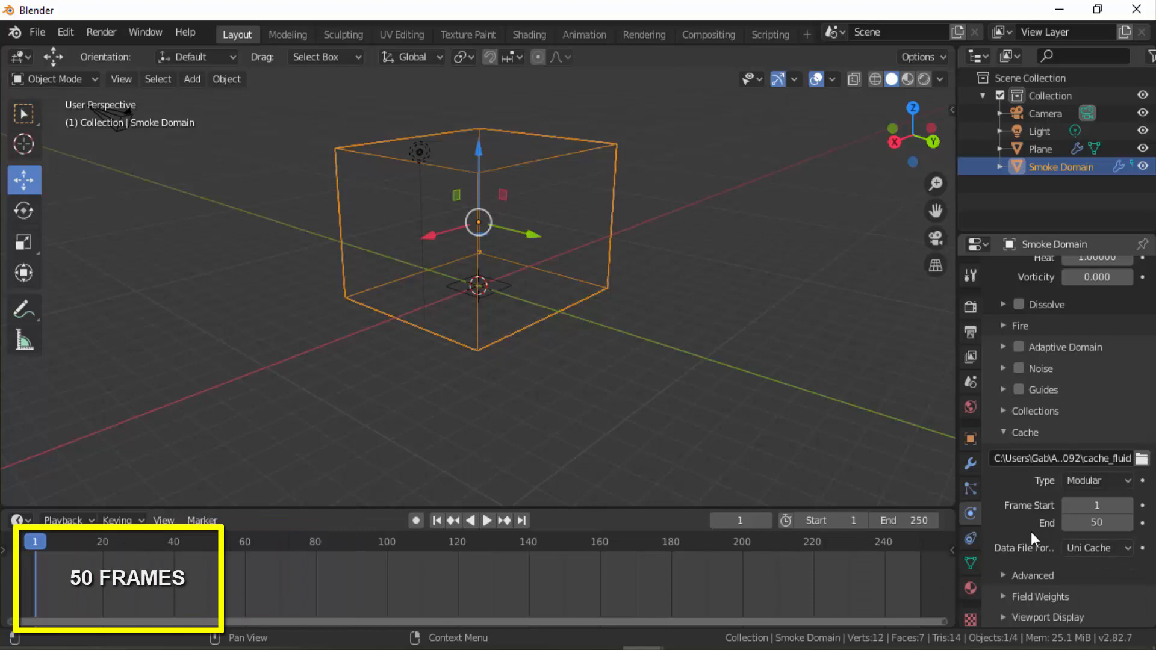
pyautogui.click(1097, 524)
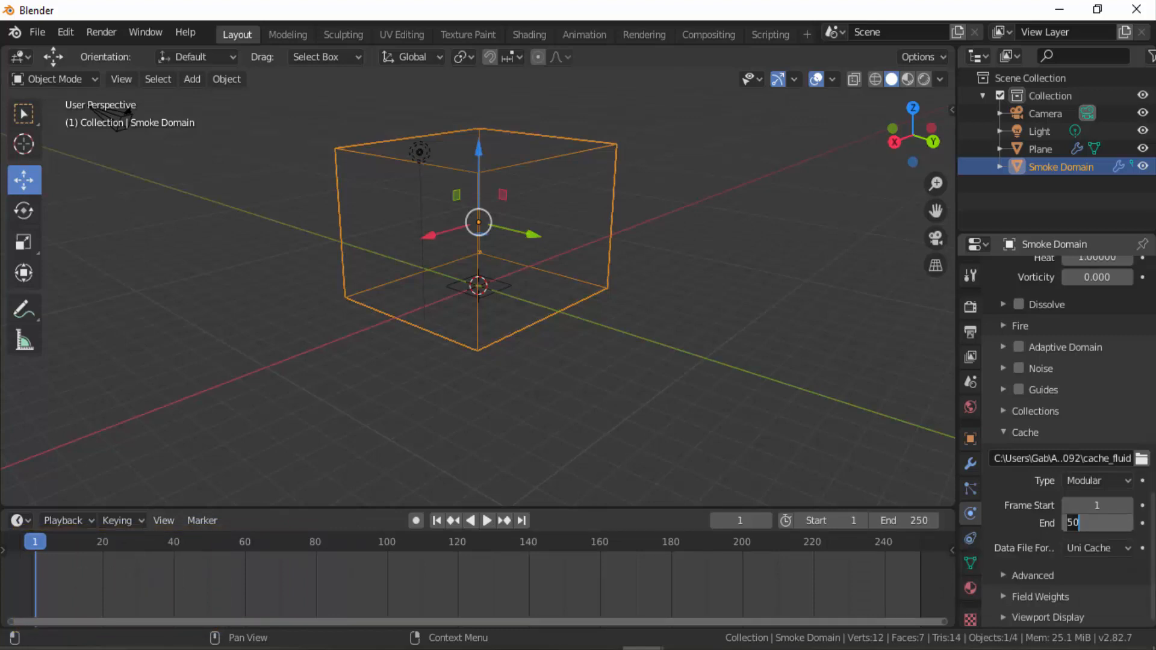
pyautogui.write('120')
pyautogui.press('Return')
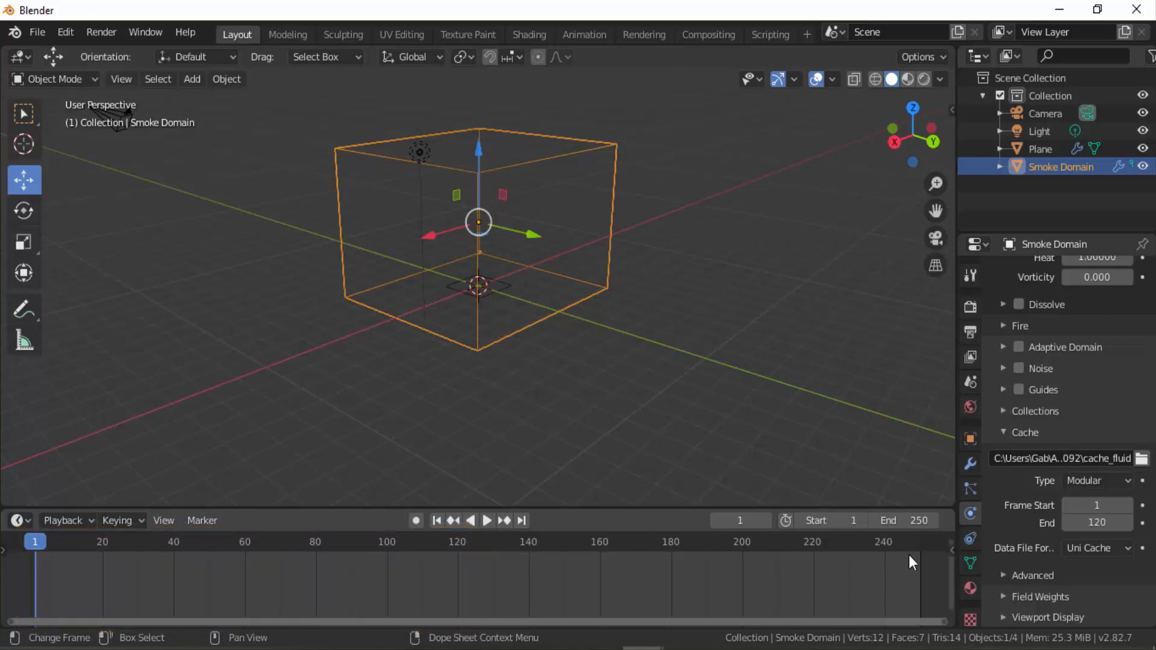
# Set the end frame of the scene's timeline to 125.
pyautogui.click(903, 520)
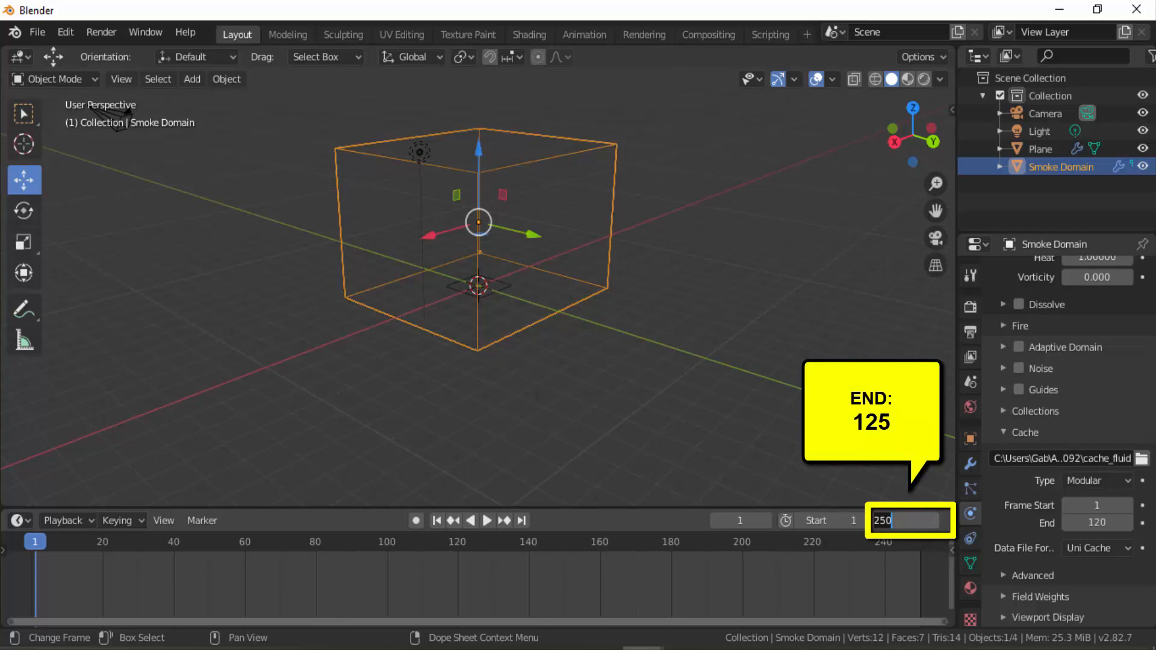
pyautogui.write('125')
pyautogui.press('Return')
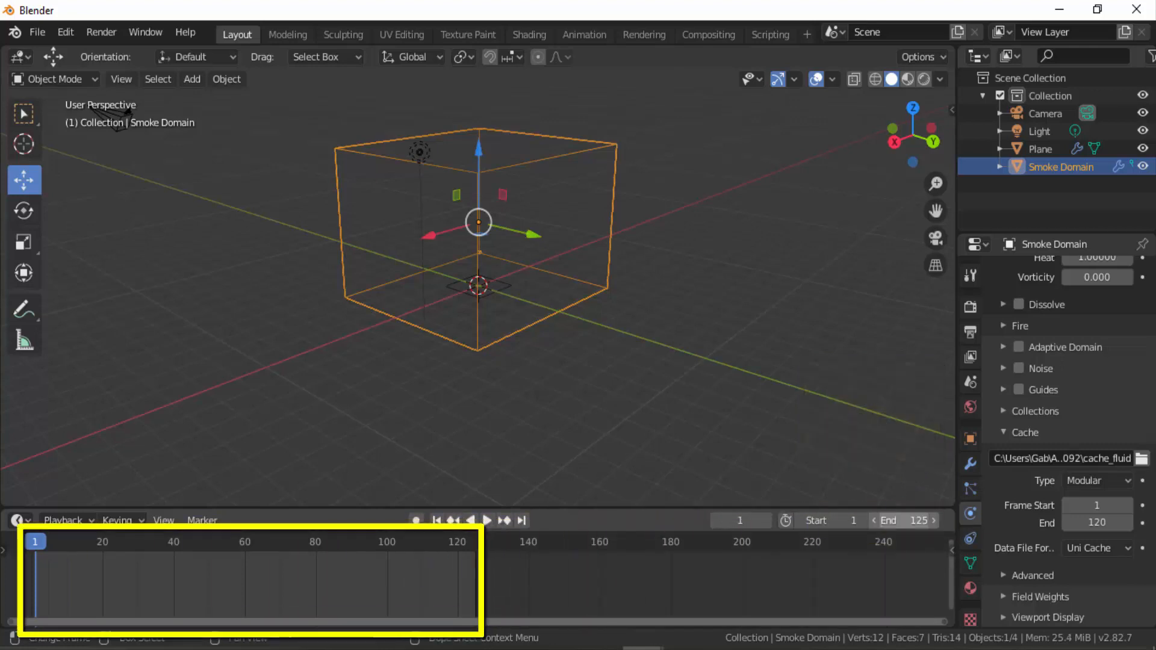
# Play part of the shortened timeline, stop it and go back to frame 1.
pyautogui.click(482, 523)
pyautogui.click(481, 522)
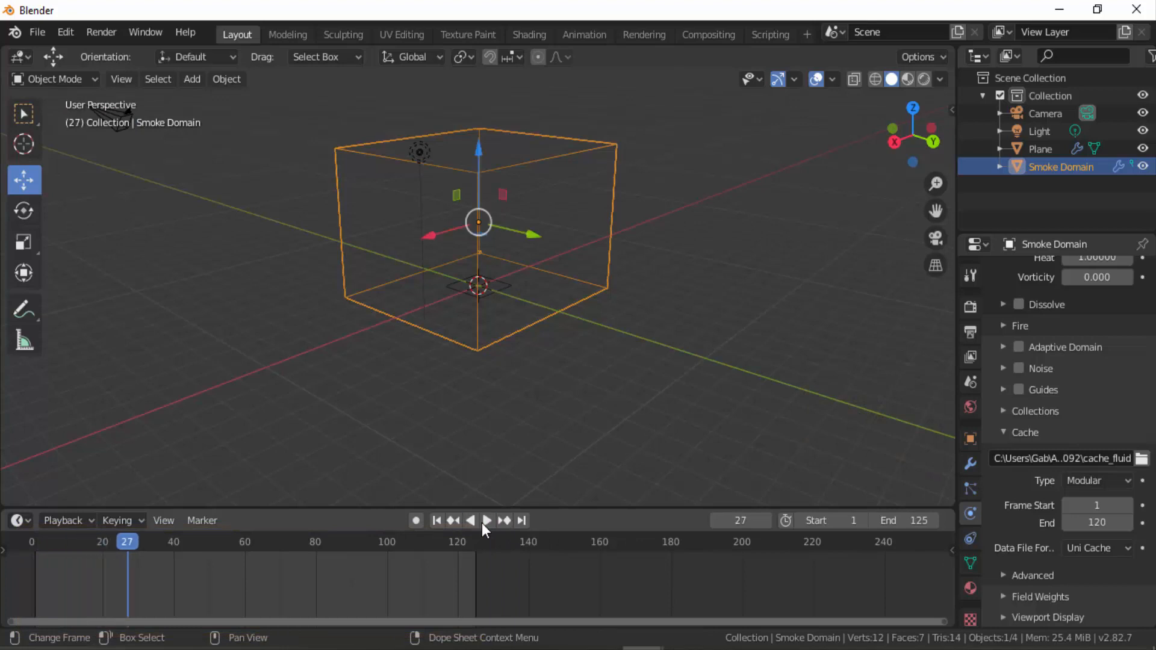
pyautogui.click(437, 521)
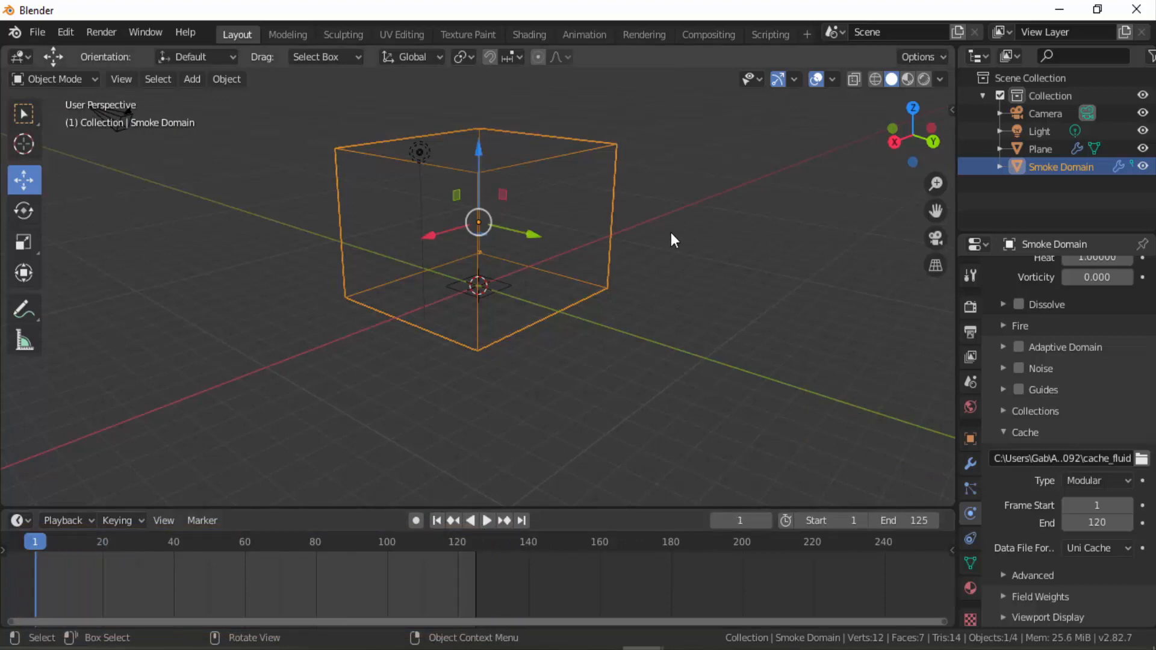
# Bake the smoke domain's fluid data, preview the simulation and return to frame 1.
pyautogui.scroll(15, 1016, 461)
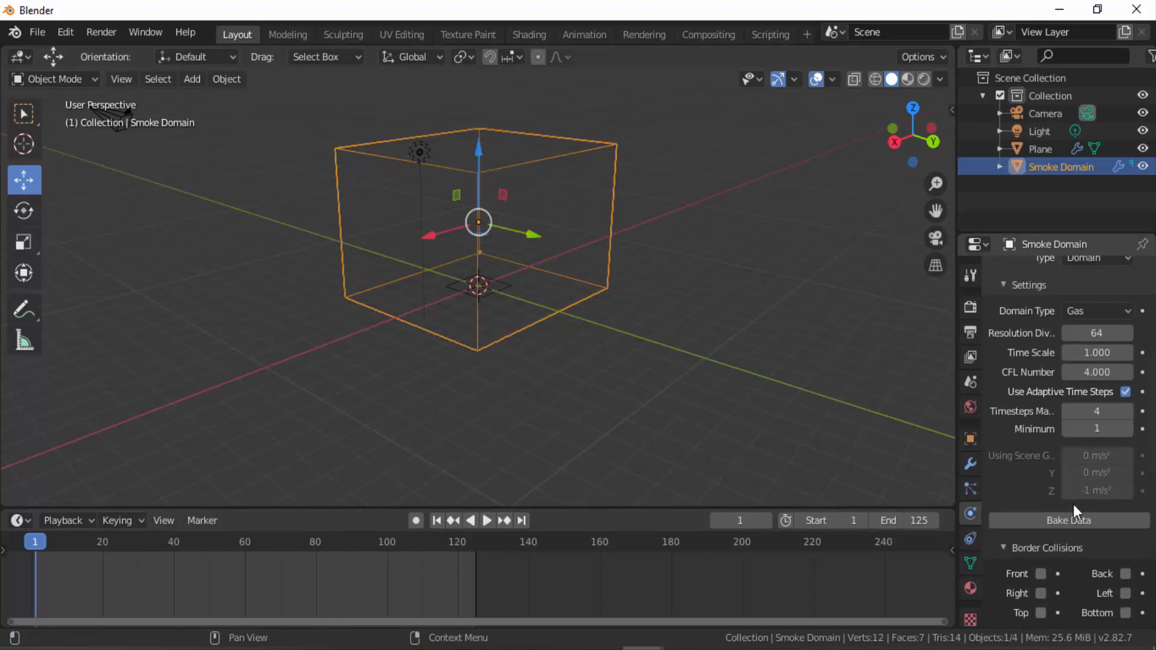
pyautogui.click(1064, 519)
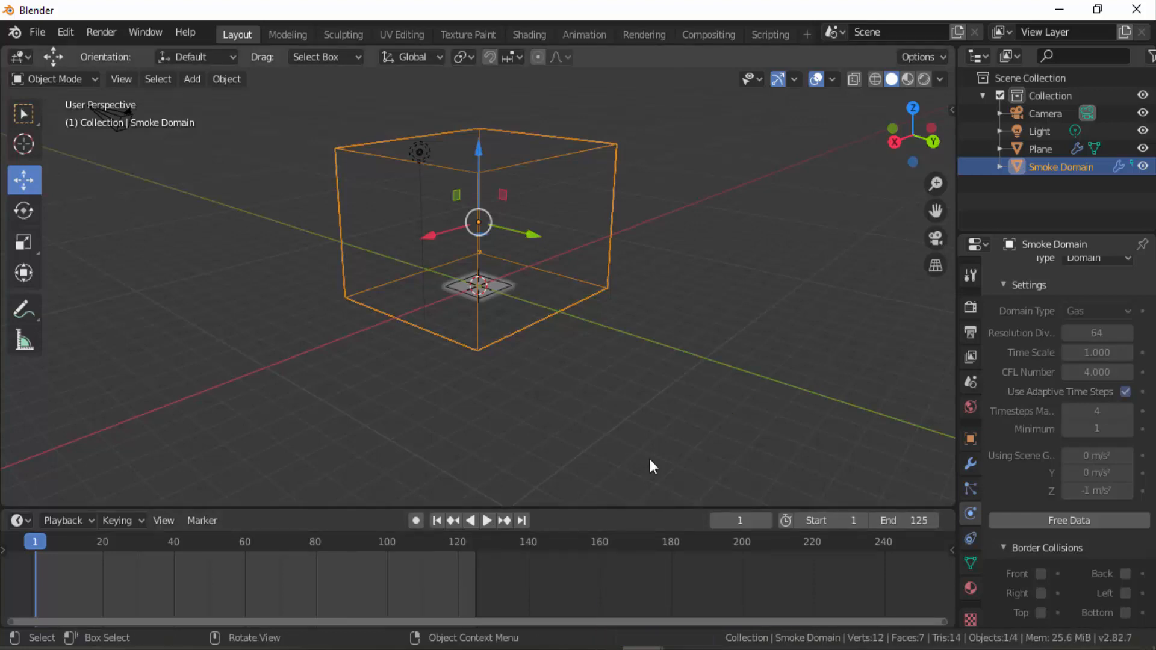
pyautogui.click(487, 520)
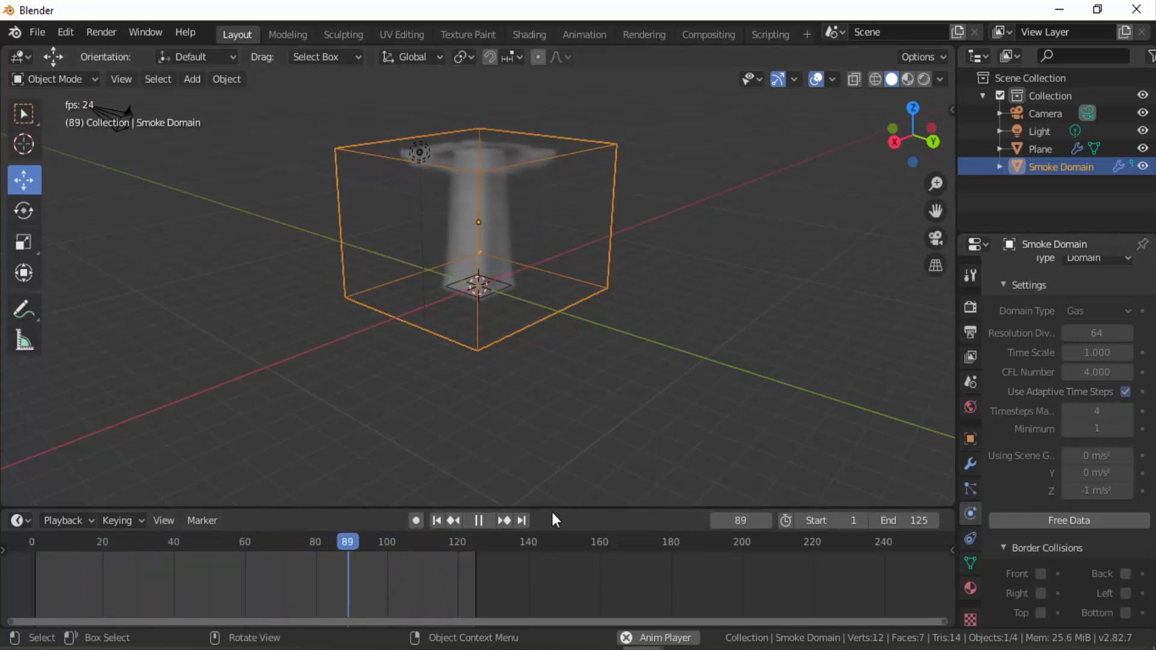
pyautogui.click(479, 521)
pyautogui.click(437, 520)
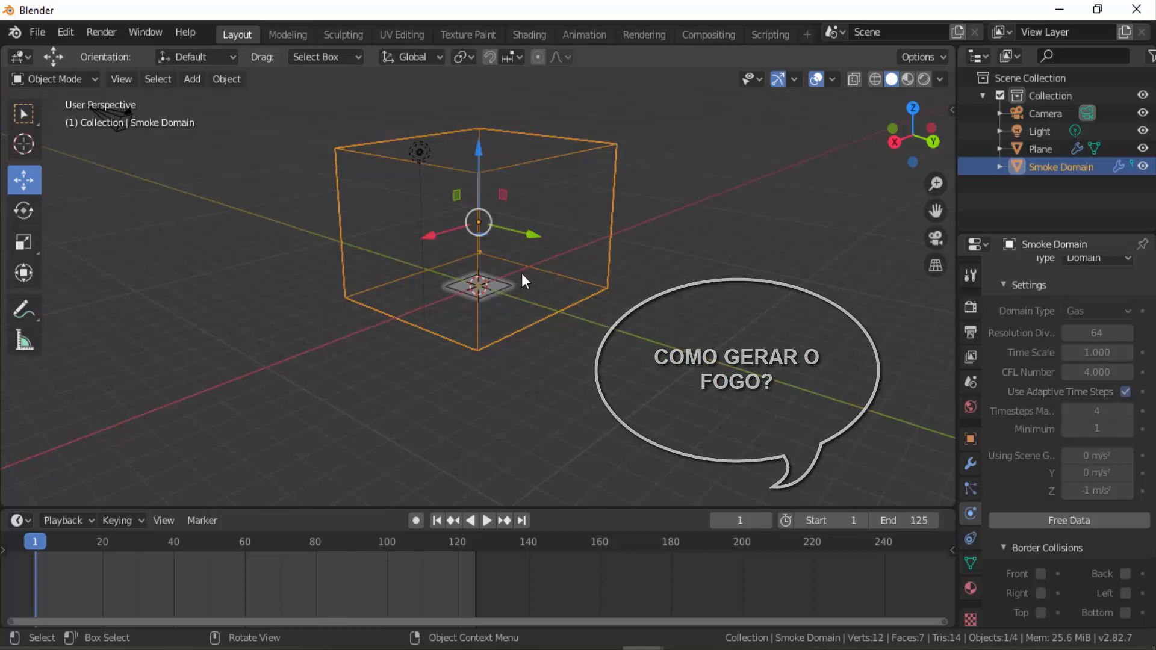
# Set the emitter plane's fluid flow type to Fire.
pyautogui.click(506, 284)
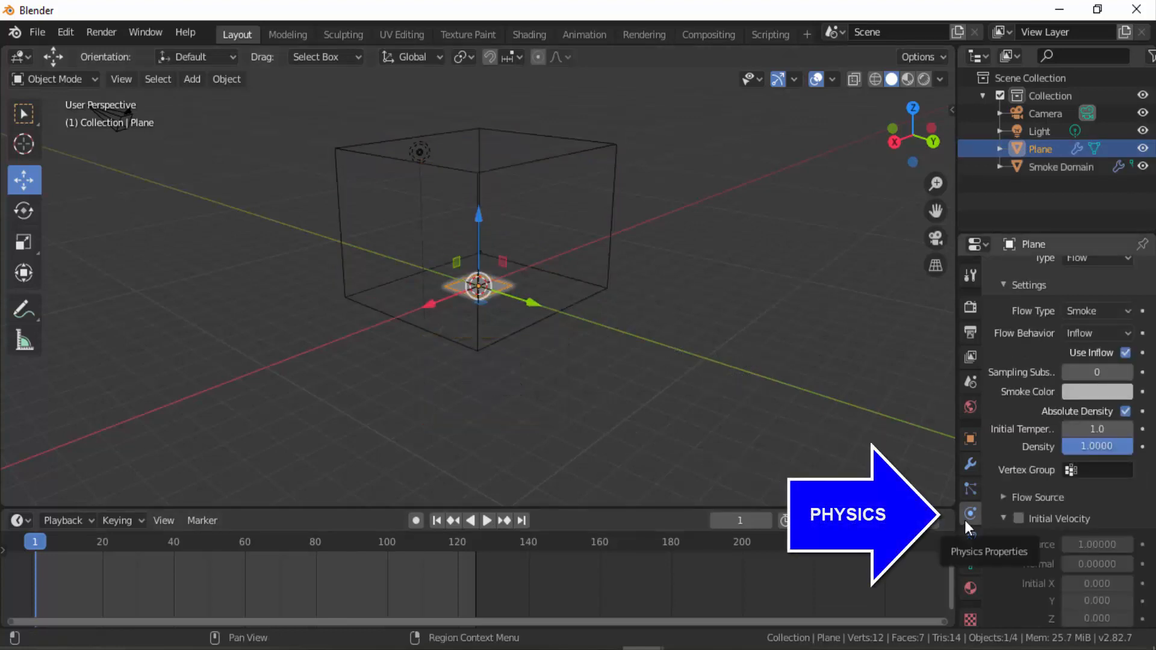
pyautogui.scroll(3, 1023, 476)
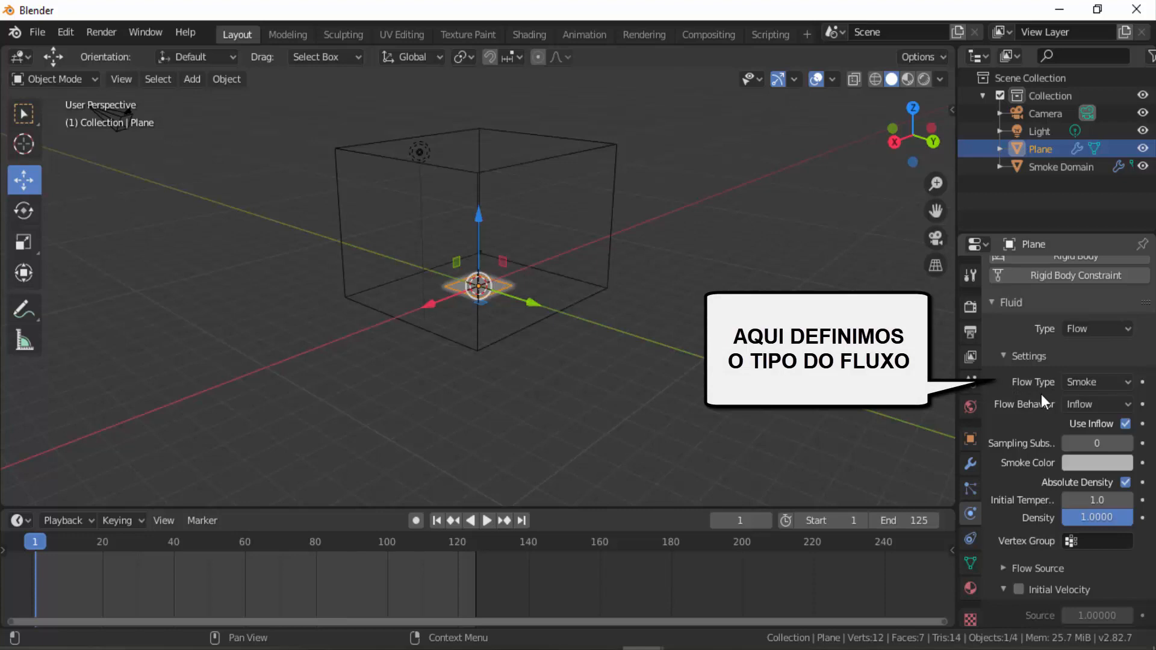
pyautogui.click(1127, 384)
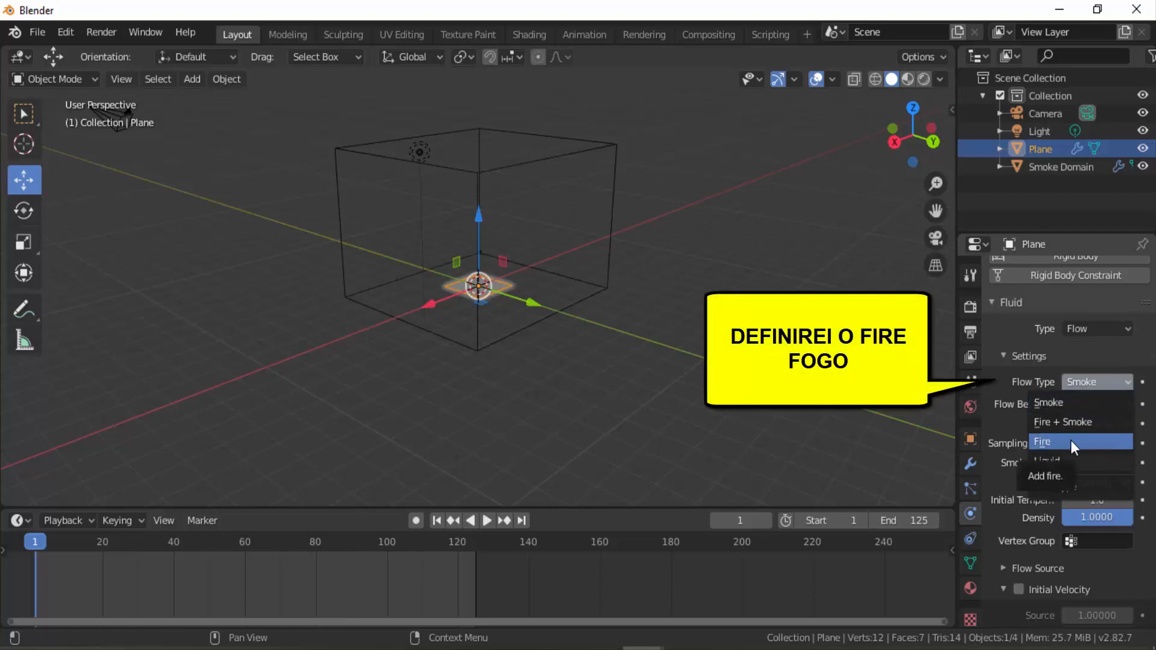
pyautogui.click(1041, 441)
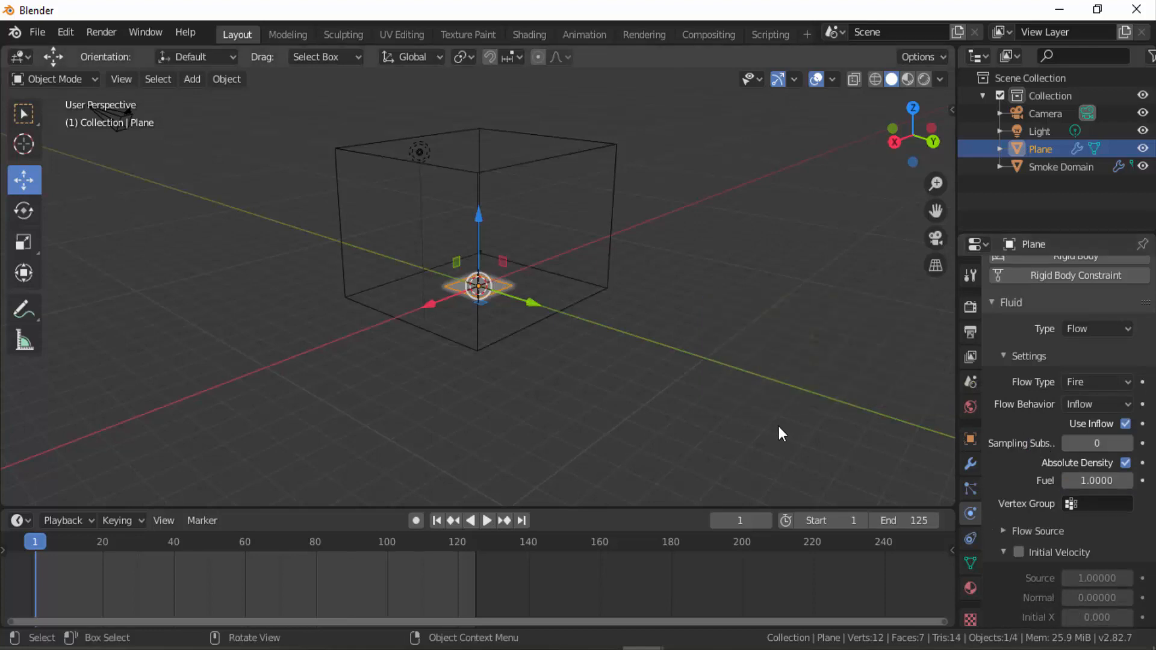
# Select the smoke domain and replay its existing bake, stopping and going back to frame 1.
pyautogui.click(604, 151)
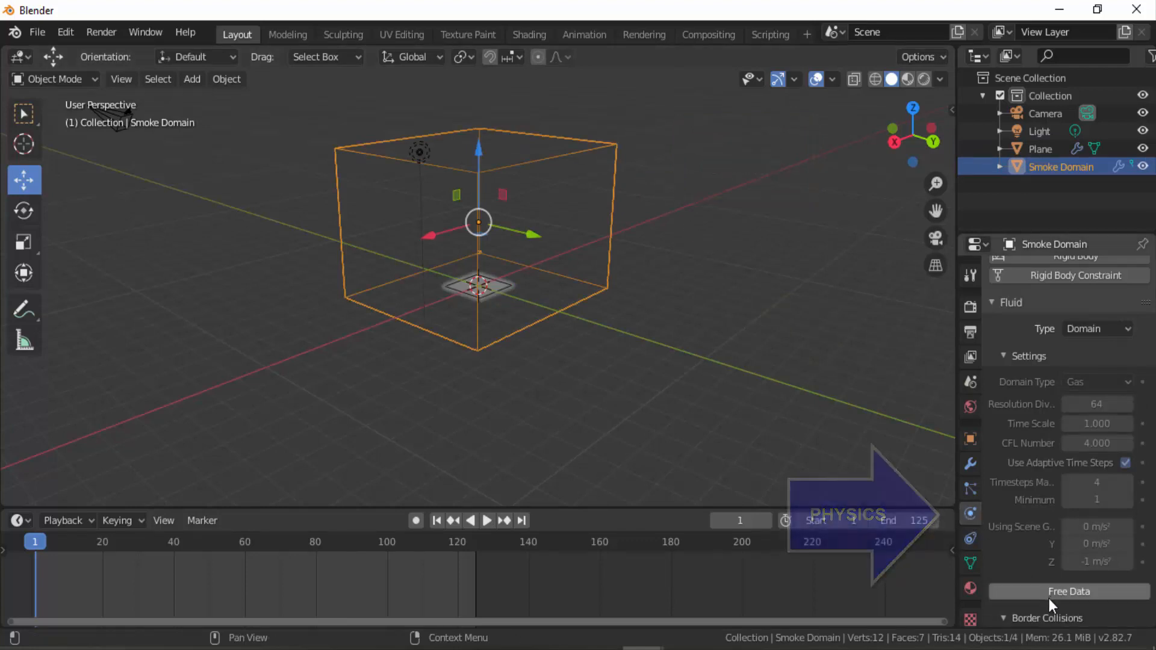
pyautogui.scroll(-2, 1048, 599)
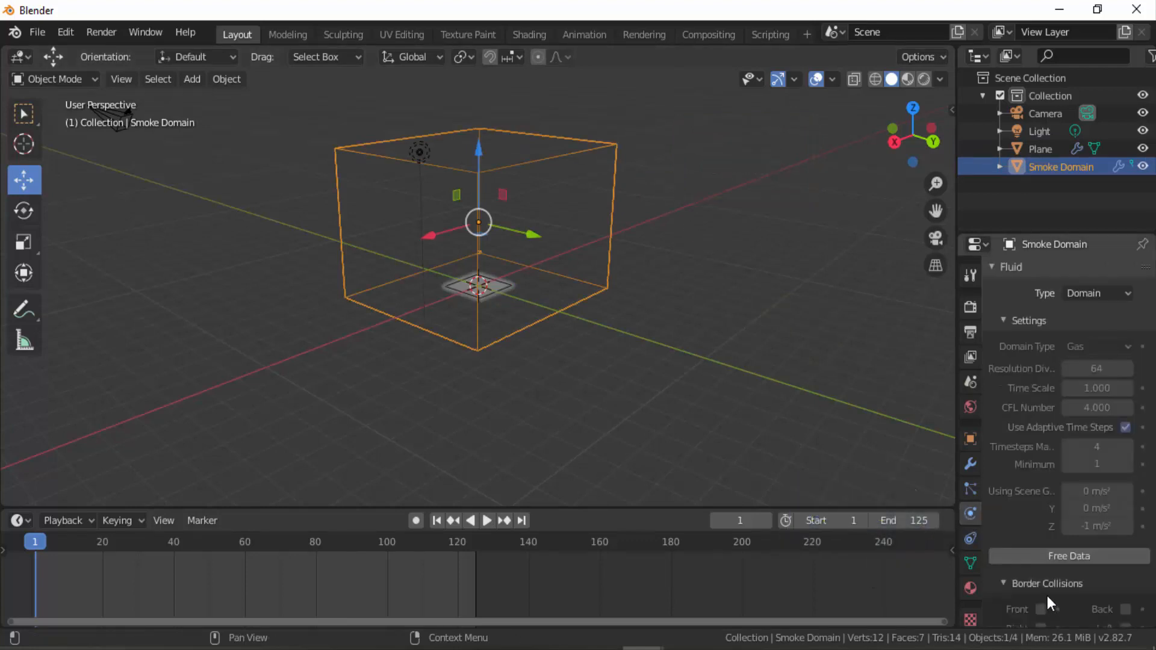
pyautogui.click(493, 522)
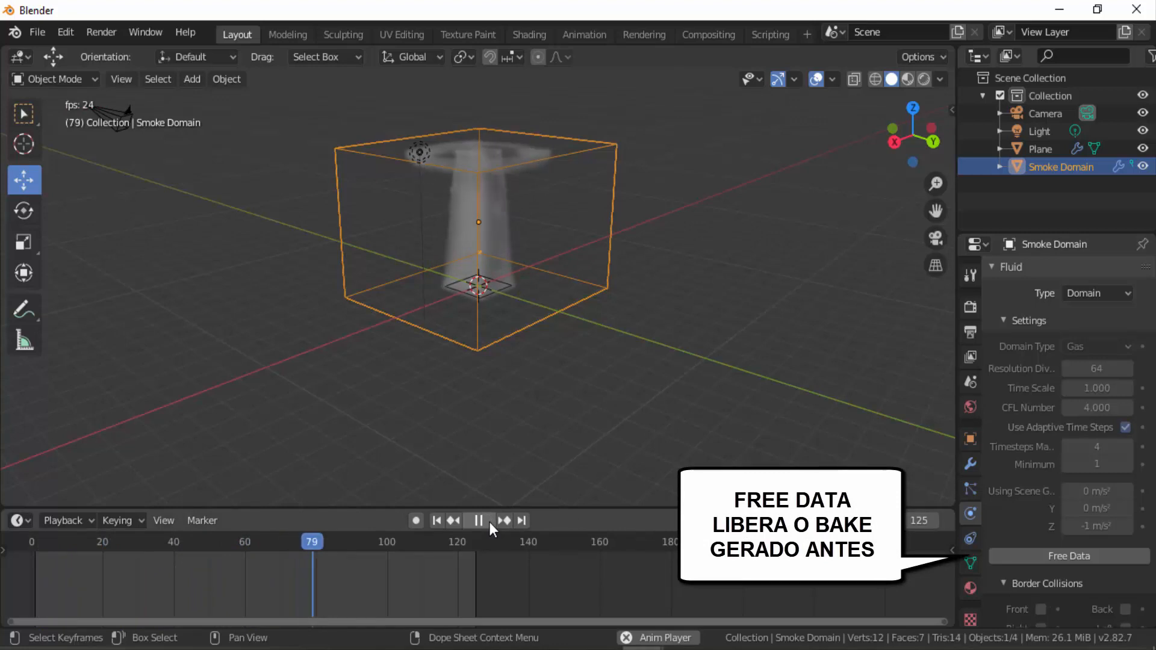
pyautogui.click(490, 522)
pyautogui.click(438, 520)
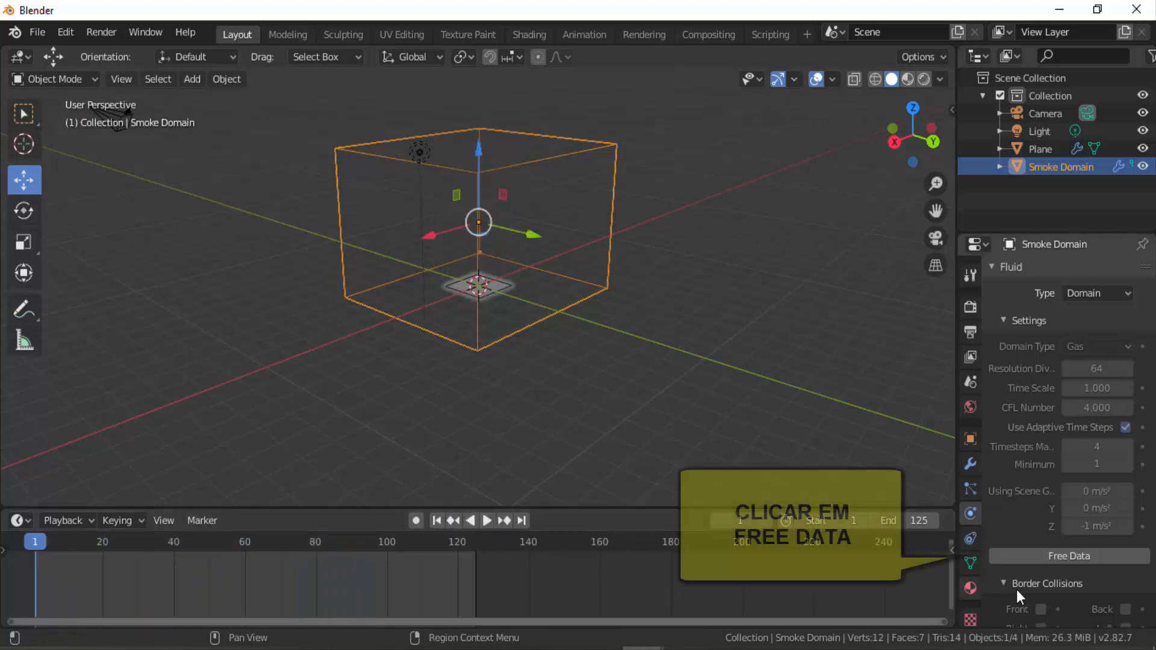
# Free the smoke domain's old bake and bake the fire simulation, previewing it before returning to frame 1.
pyautogui.click(1064, 554)
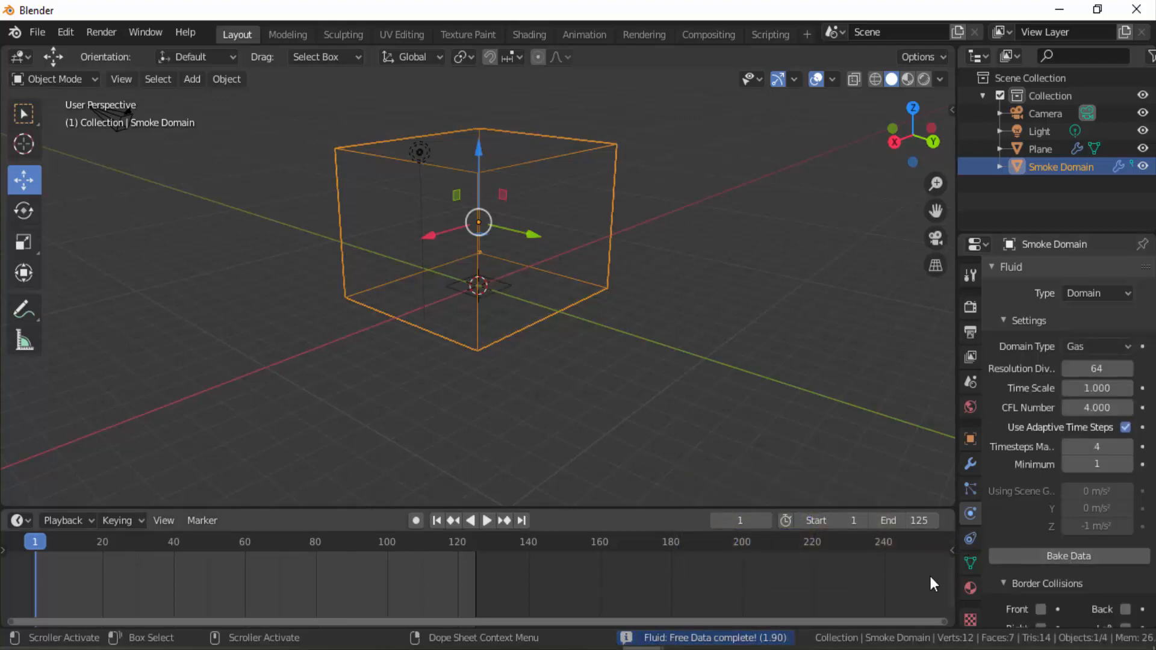
pyautogui.click(1068, 554)
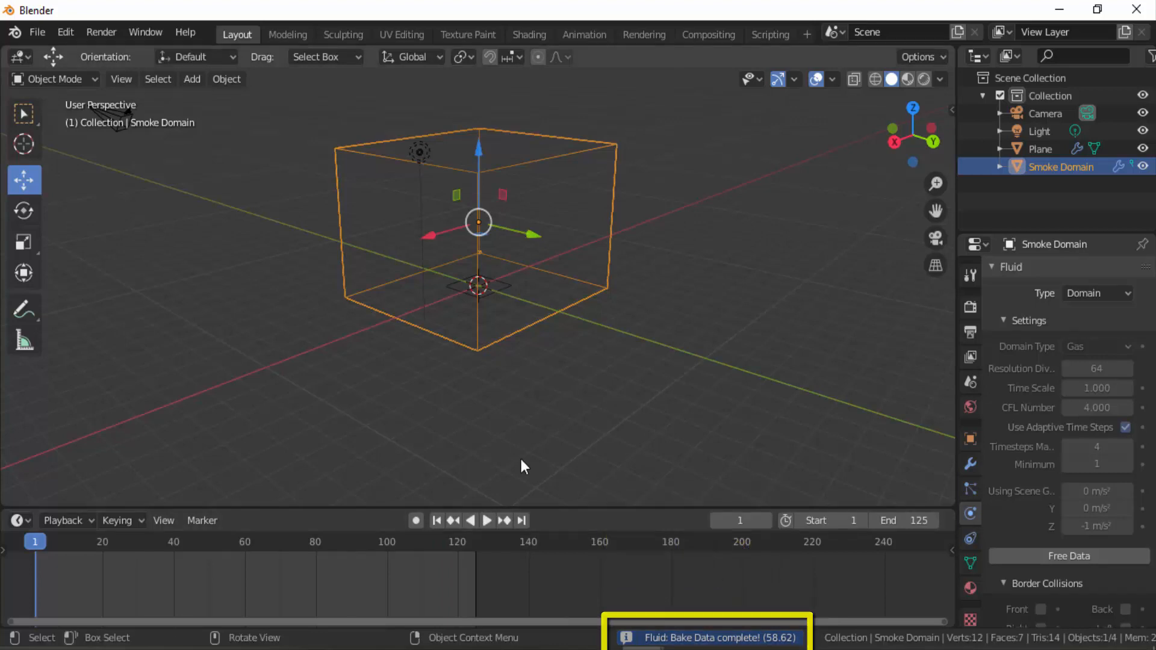
pyautogui.click(486, 521)
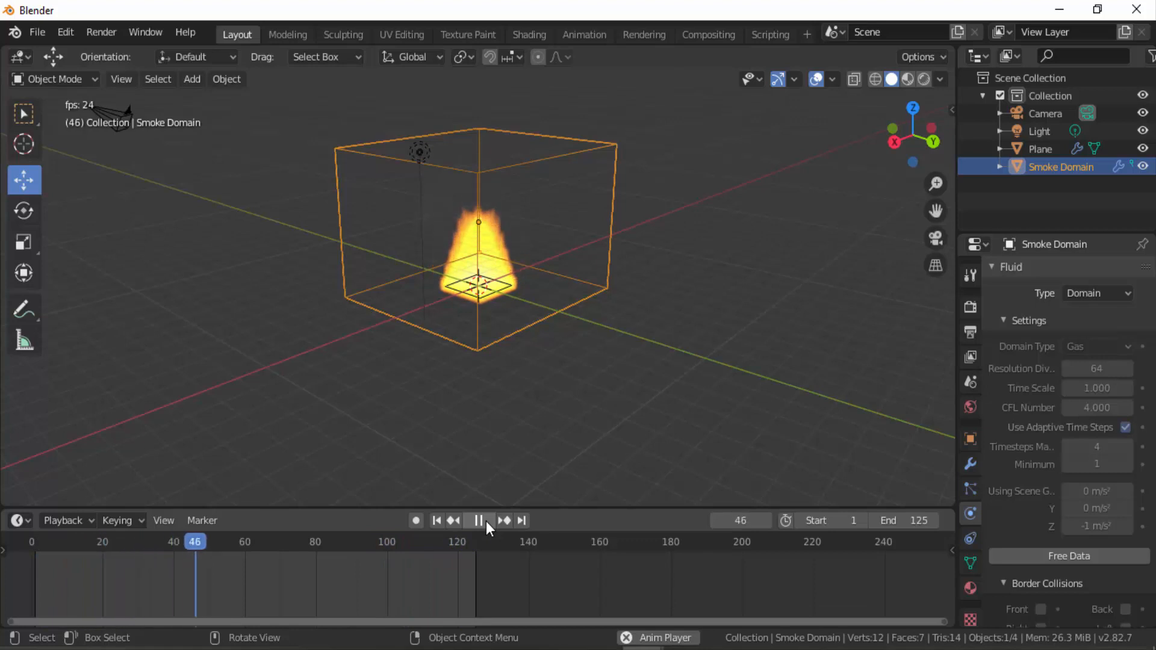
pyautogui.click(486, 521)
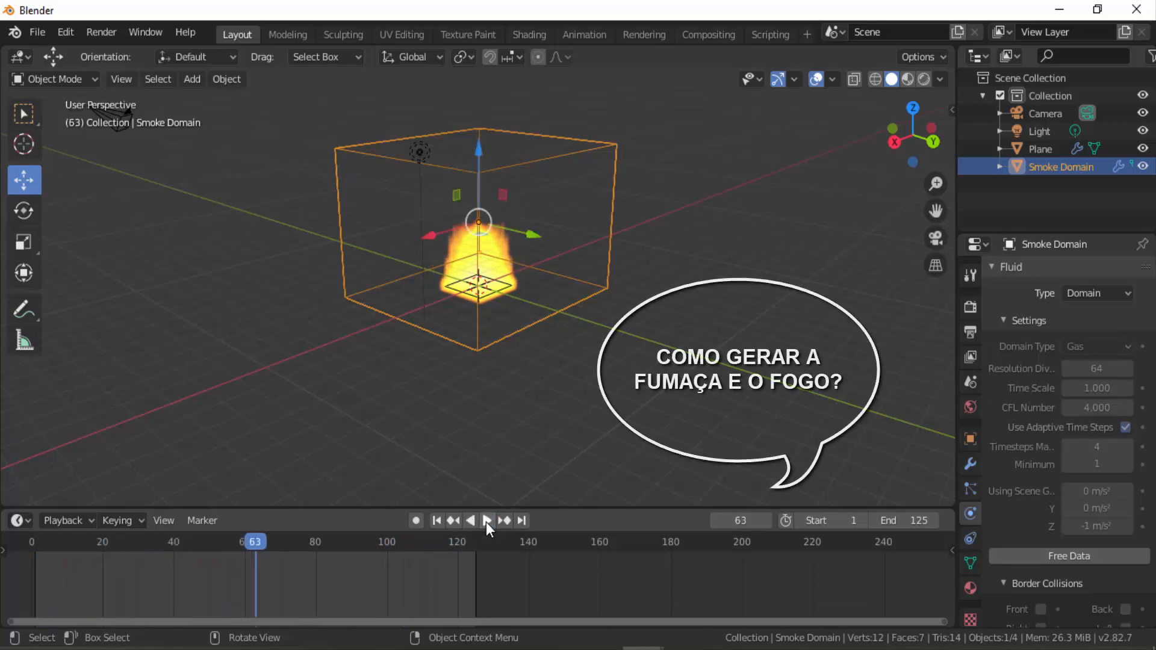
pyautogui.click(435, 521)
# Set the emitter plane's fluid flow type to Fire + Smoke.
pyautogui.click(510, 288)
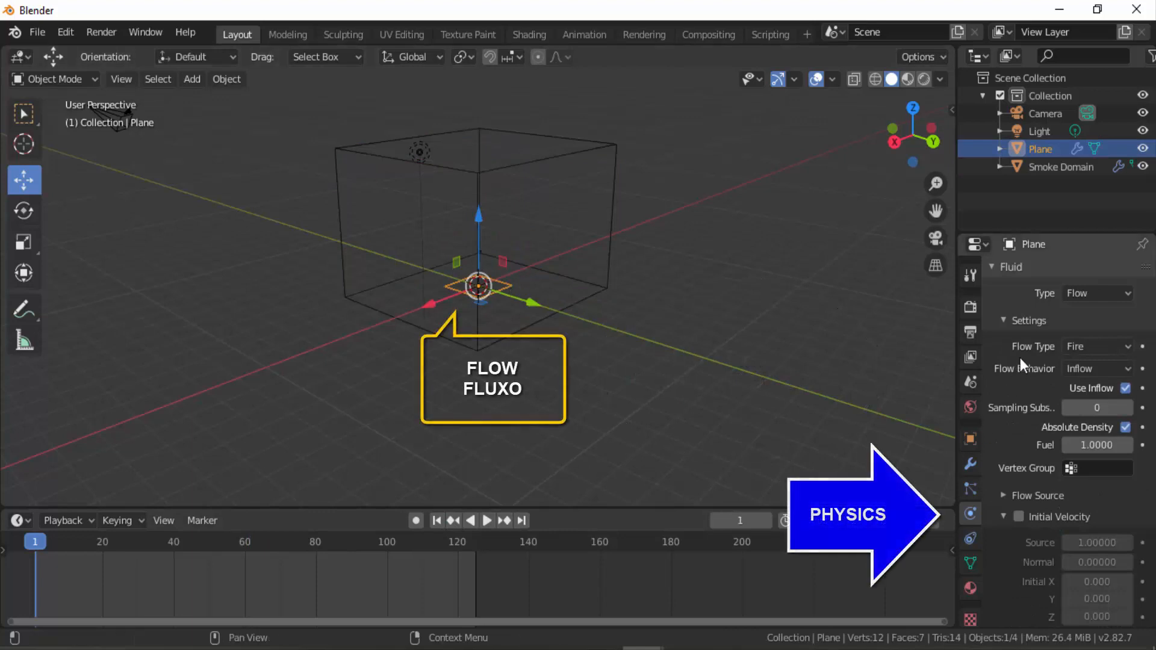
pyautogui.click(1124, 348)
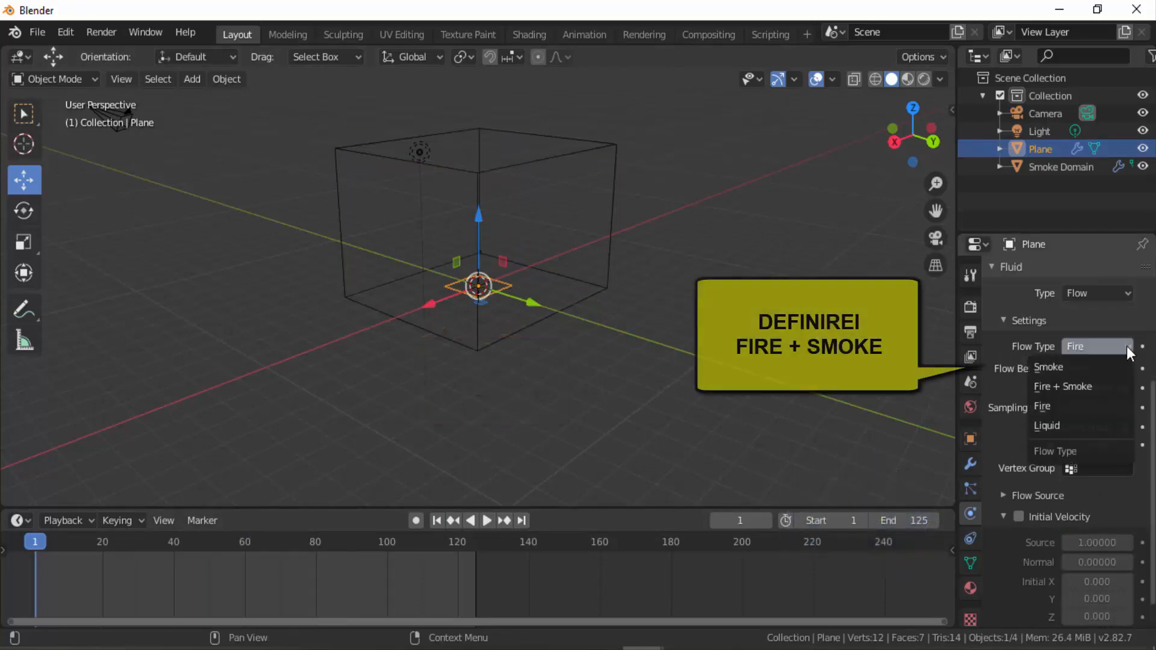
pyautogui.click(1077, 386)
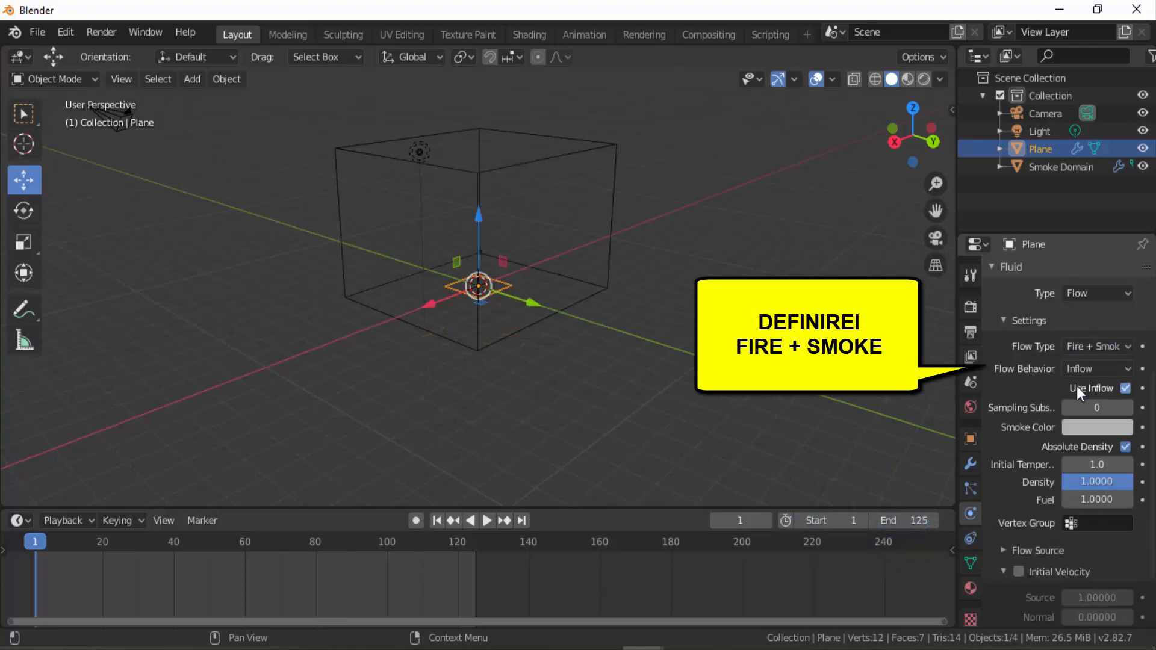
# Replace the smoke domain's bake with a new one for combined fire and smoke, and preview it.
pyautogui.click(612, 155)
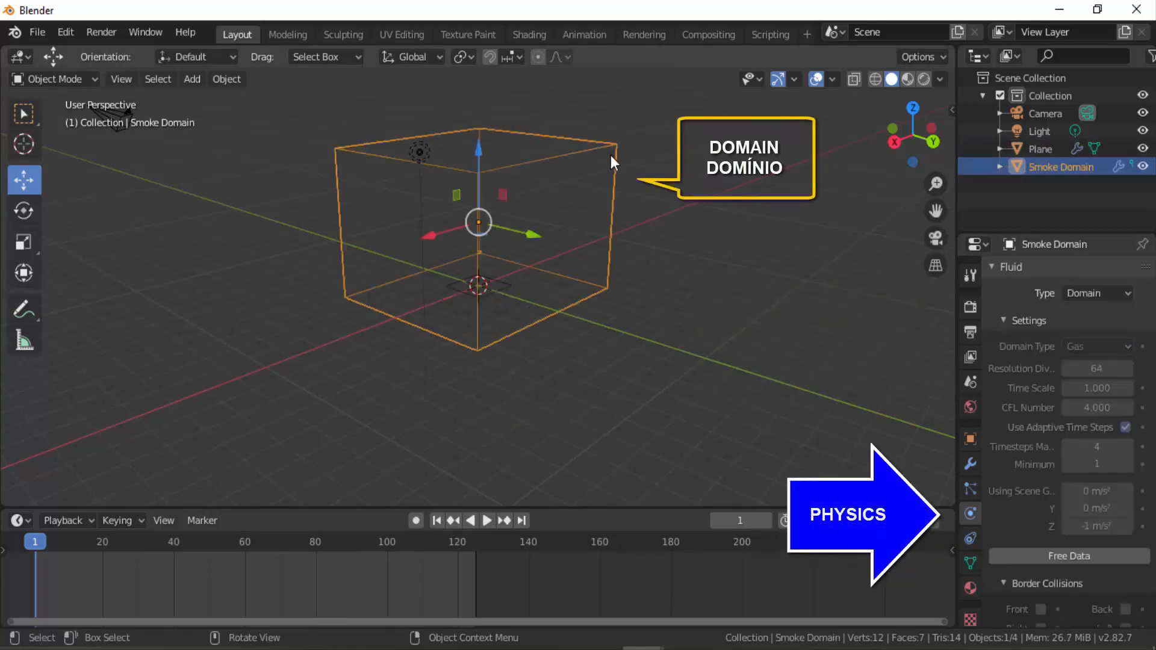
pyautogui.click(1060, 556)
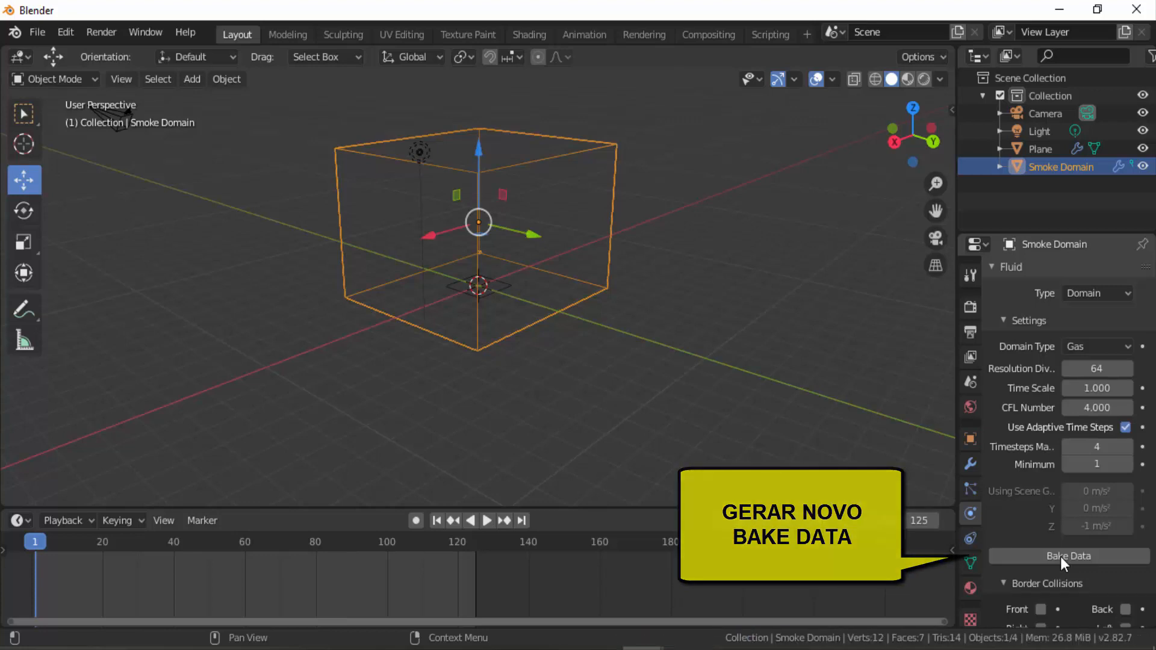
pyautogui.click(1060, 556)
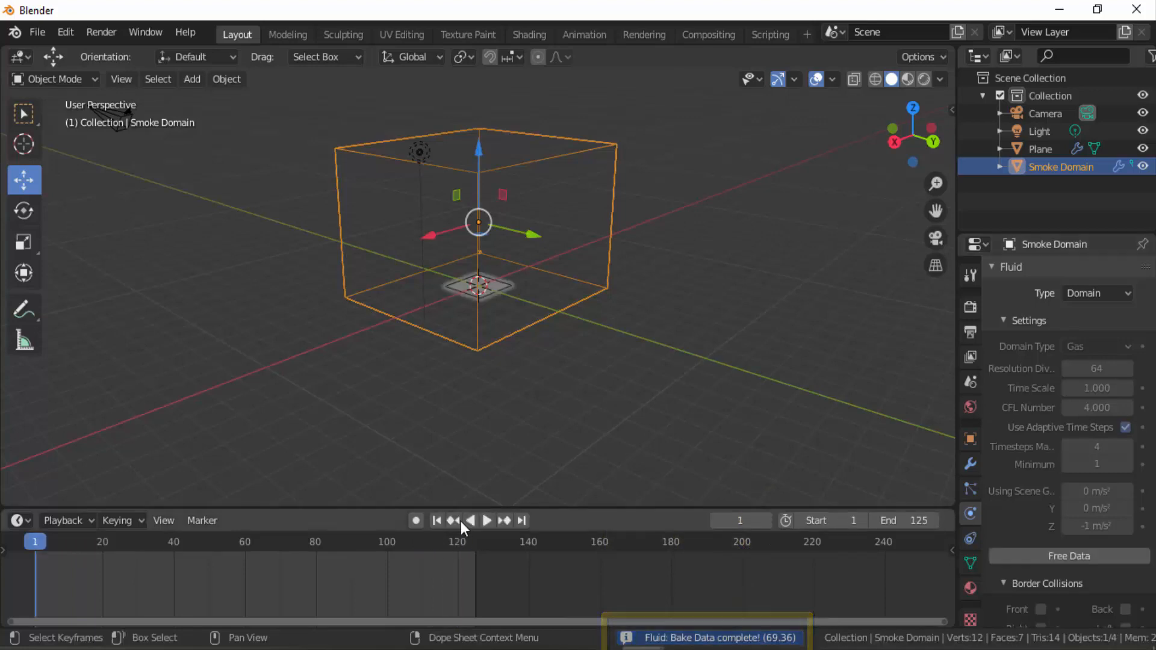
pyautogui.click(487, 520)
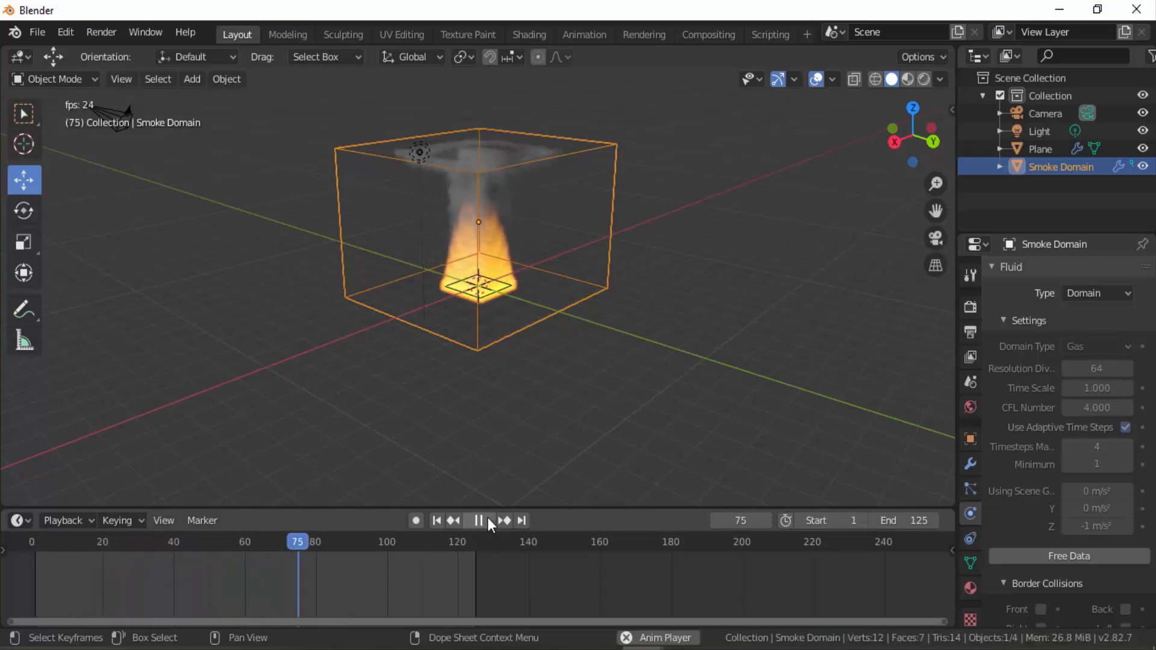
pyautogui.click(488, 519)
# Change the emitter plane's smoke color to green in its fluid flow settings.
pyautogui.click(496, 289)
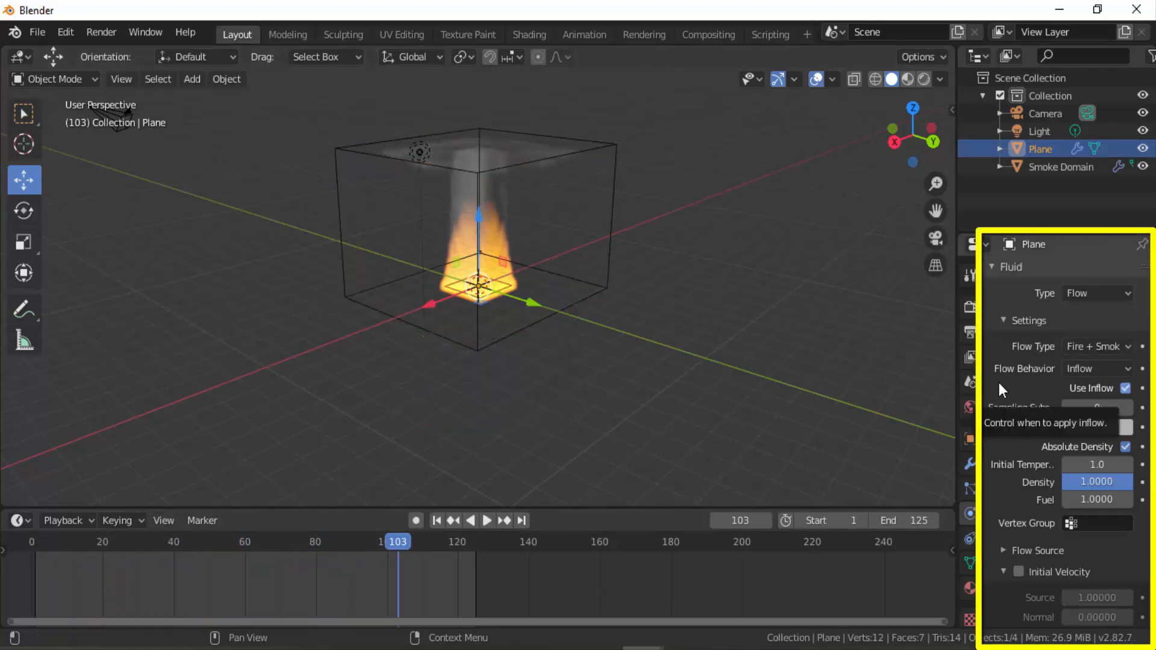
pyautogui.scroll(-2, 1015, 471)
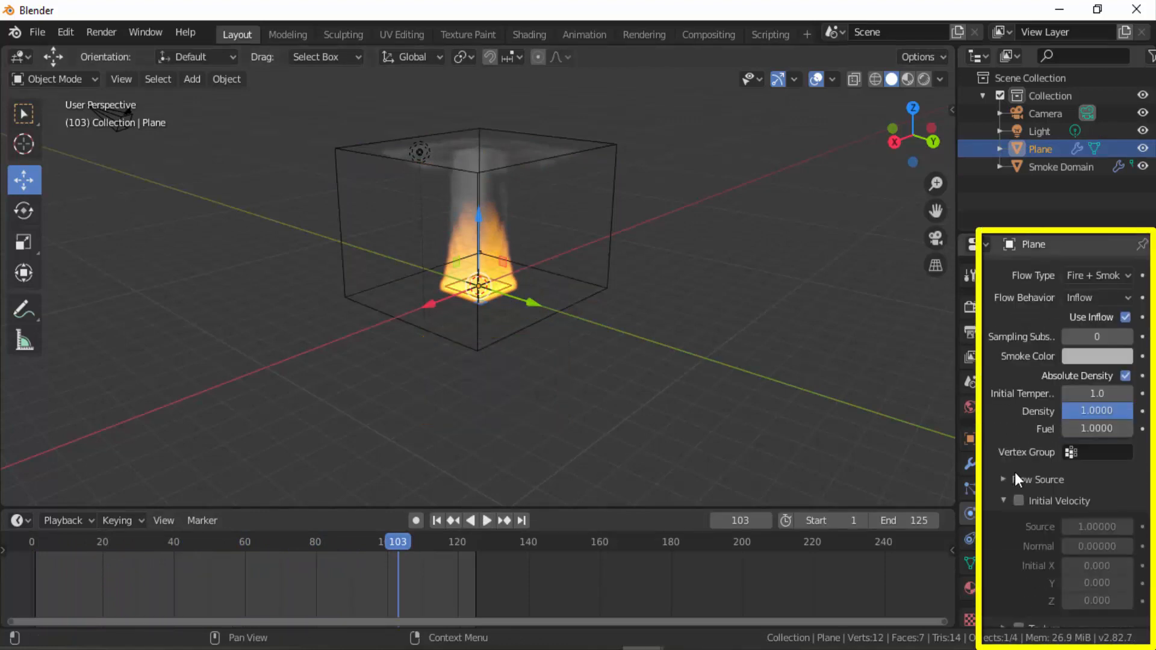
pyautogui.scroll(3, 1015, 480)
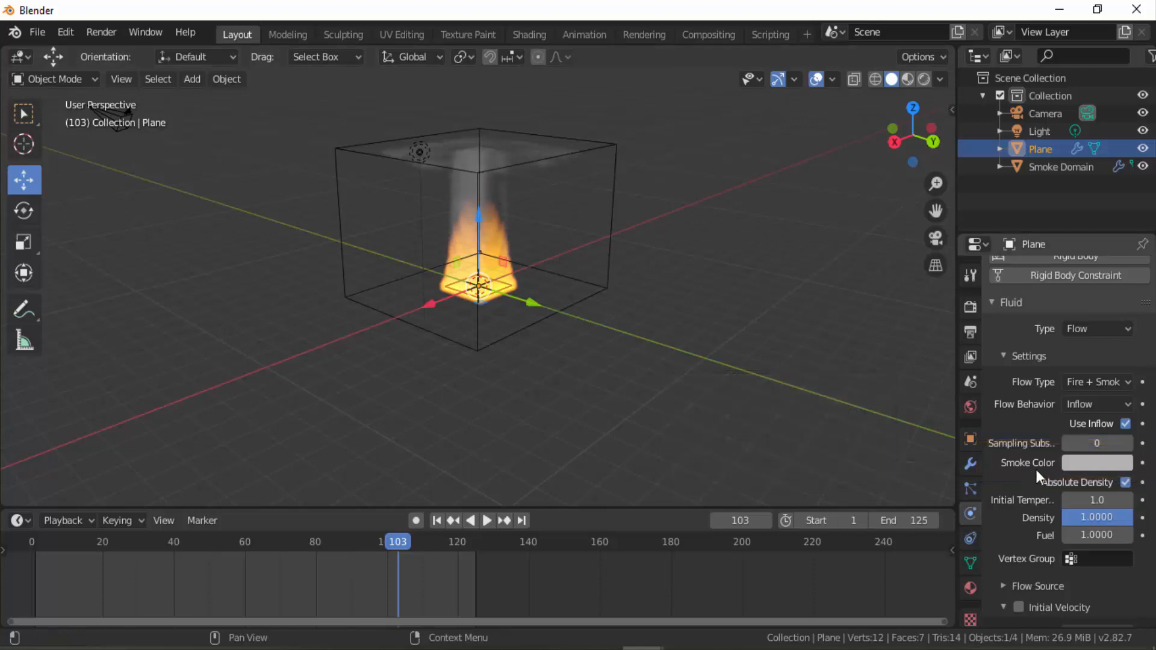
pyautogui.click(1097, 463)
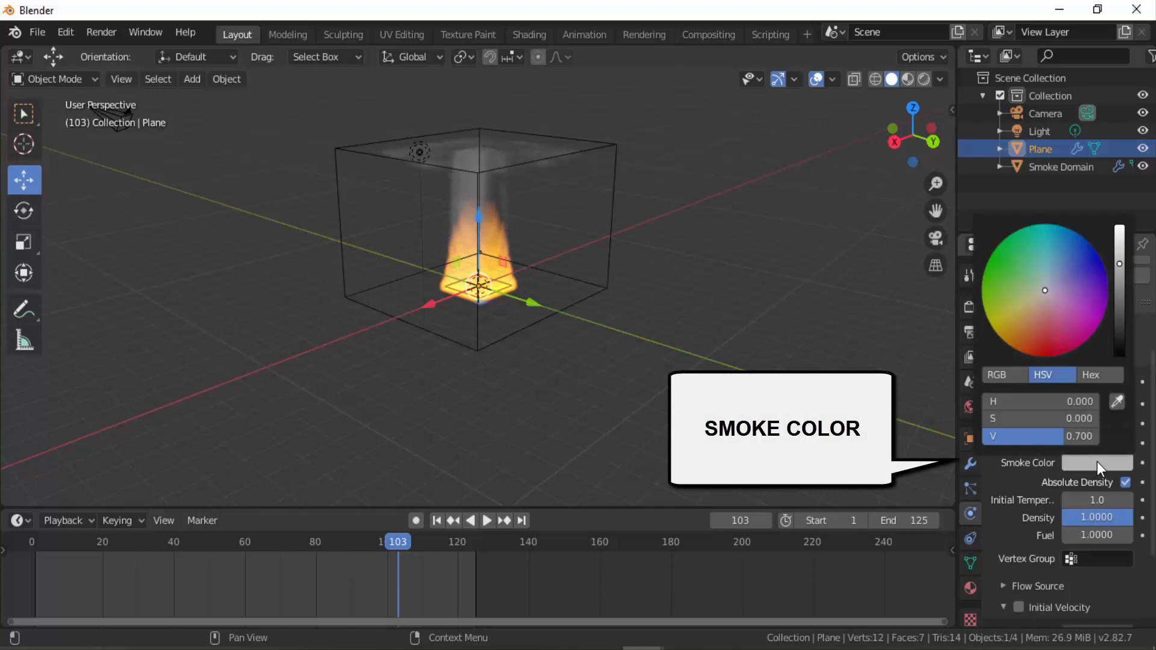
pyautogui.click(995, 265)
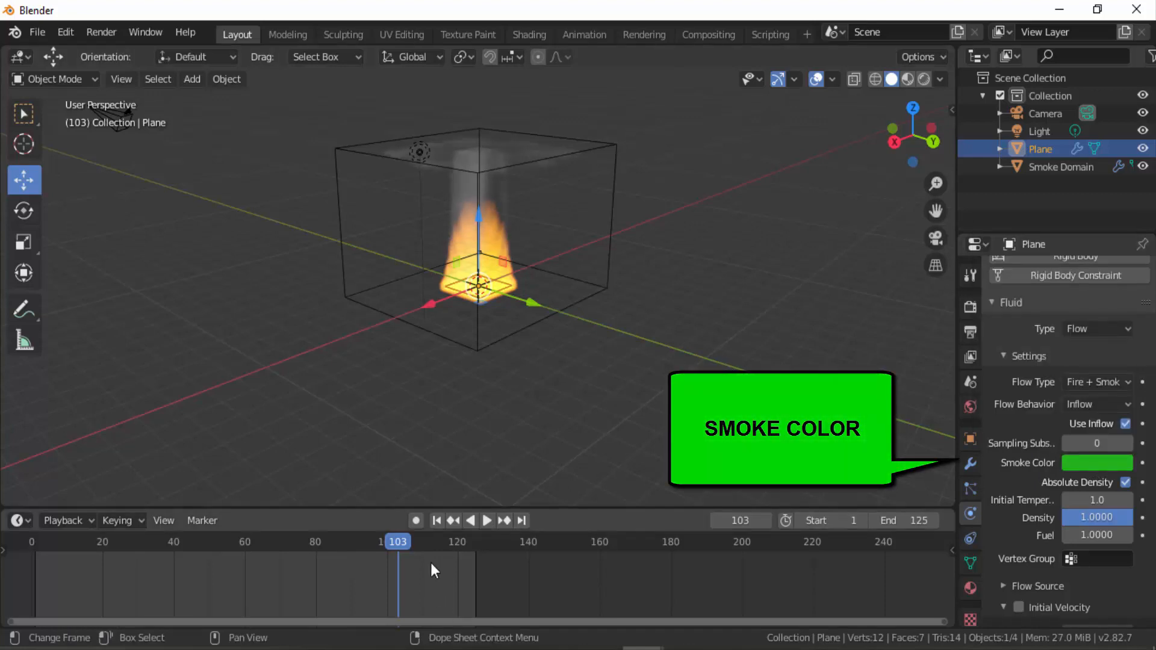
# Play the animation from the first frame with the new smoke color, stop it and return to frame 1.
pyautogui.click(435, 521)
pyautogui.click(487, 521)
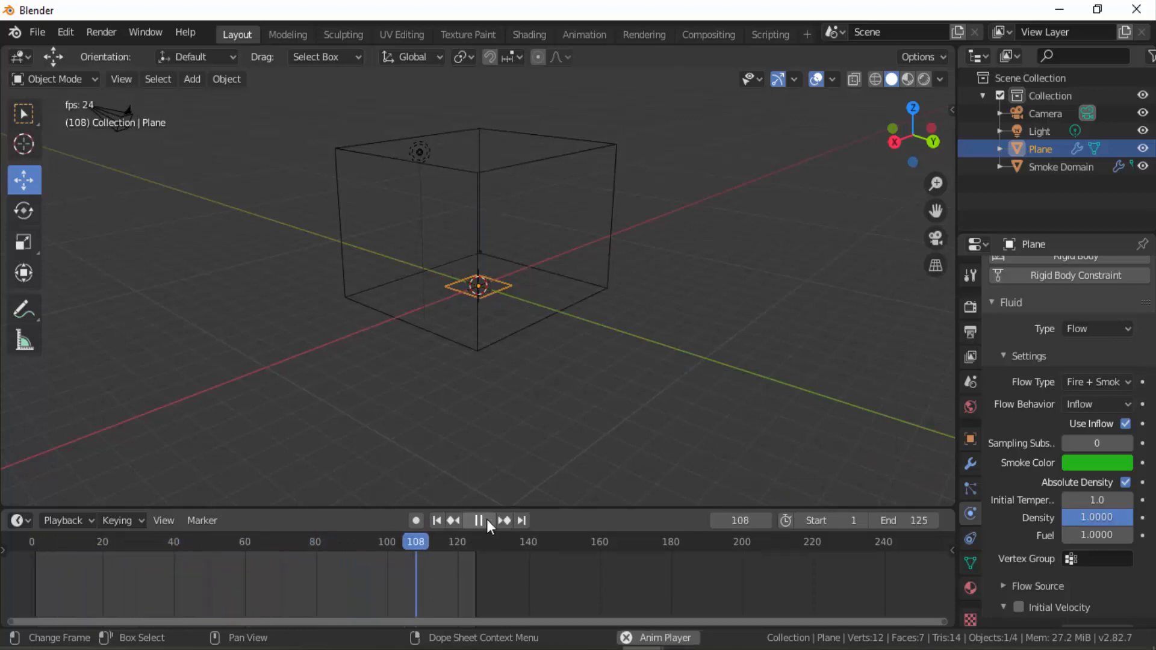
pyautogui.click(486, 519)
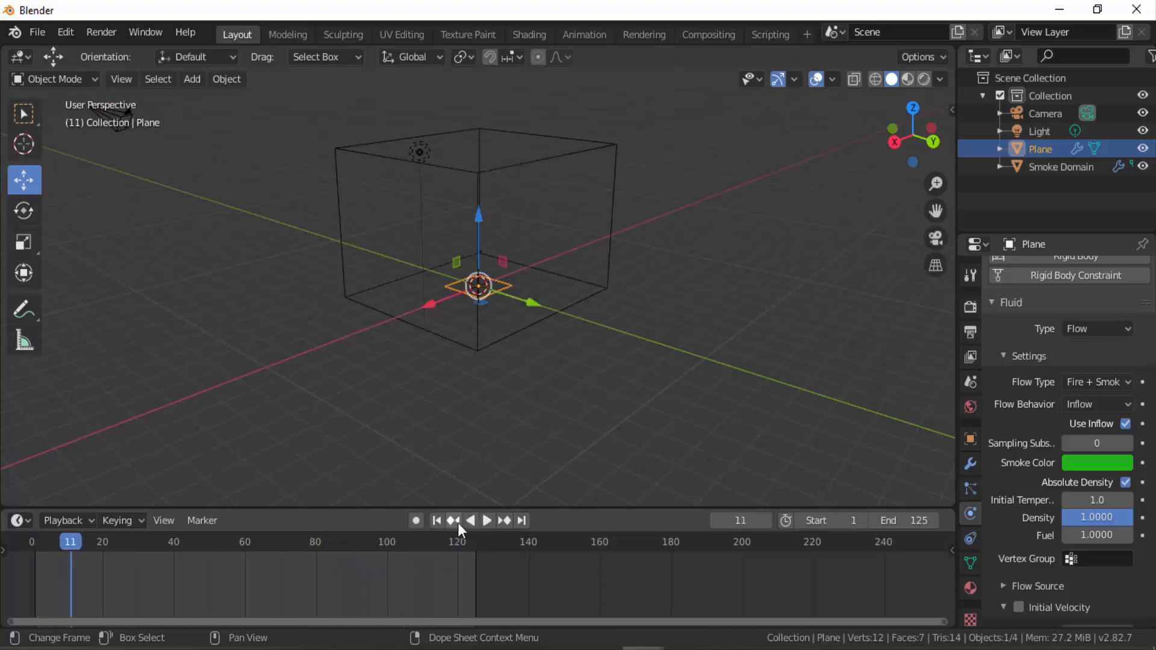
pyautogui.click(436, 521)
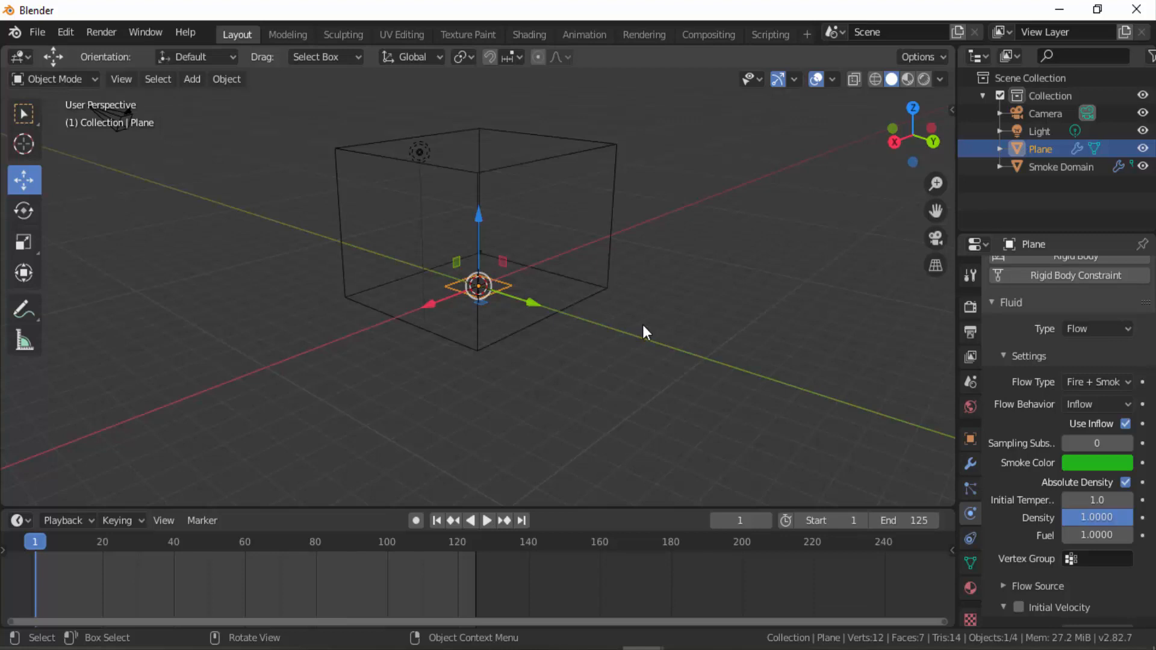
# Free the smoke domain's bake, bake its data again with the green smoke color and play the simulation.
pyautogui.click(600, 156)
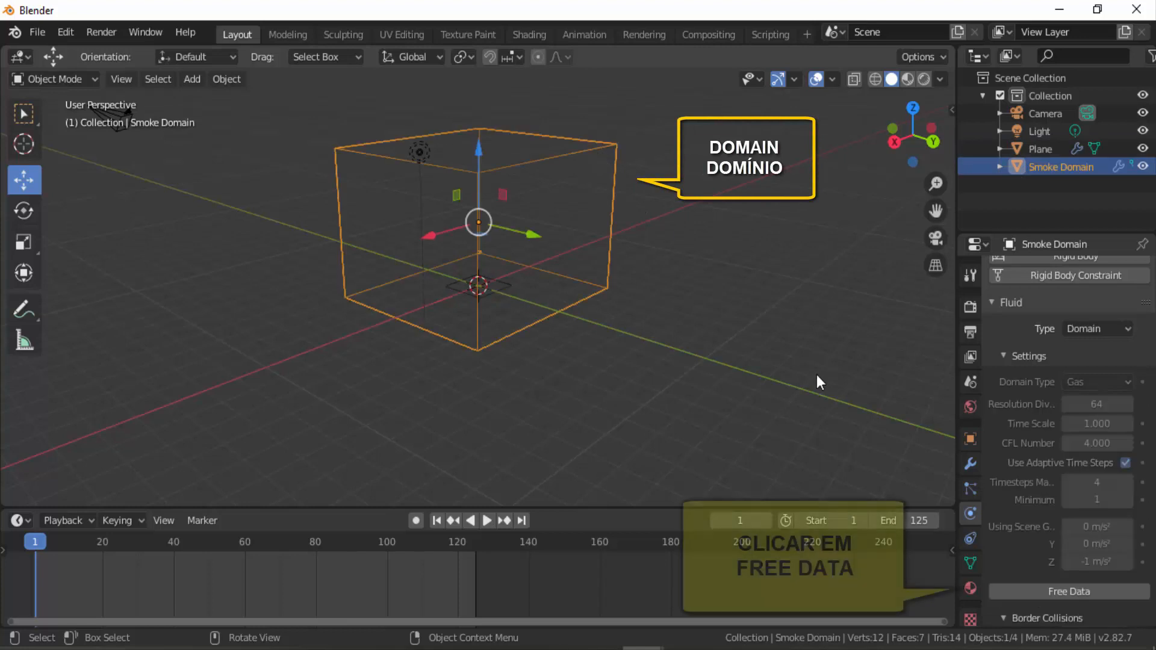
pyautogui.click(1067, 590)
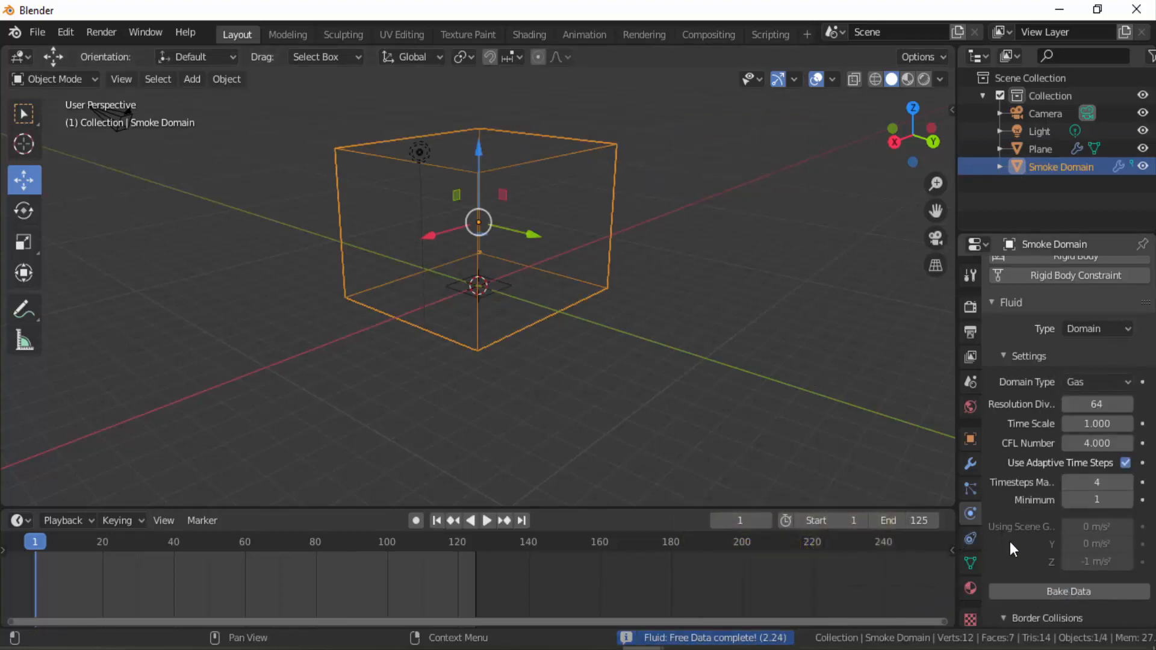
pyautogui.click(1078, 589)
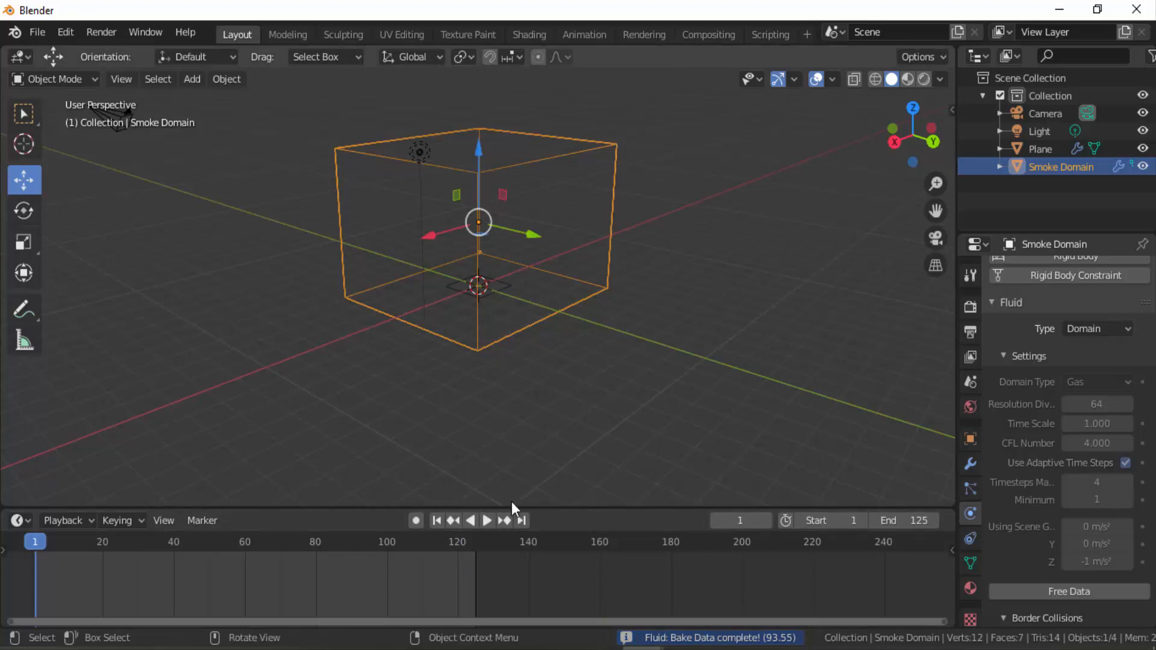
pyautogui.click(486, 520)
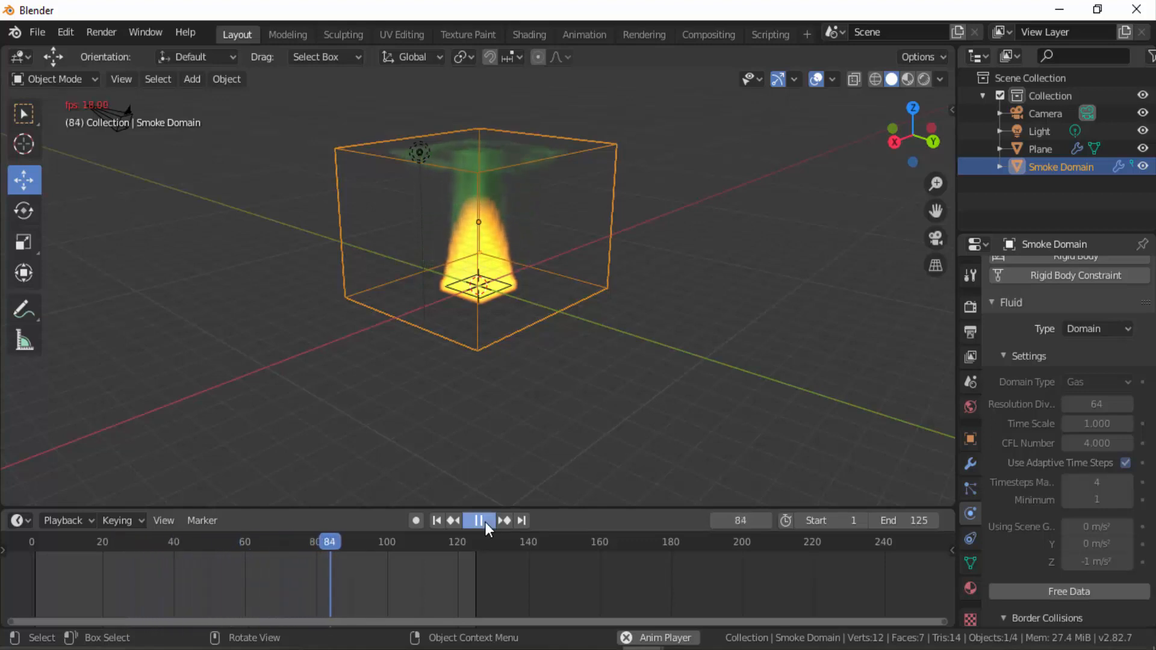
# Stop the simulation playback and enable Bloom in the Eevee render settings.
pyautogui.click(485, 522)
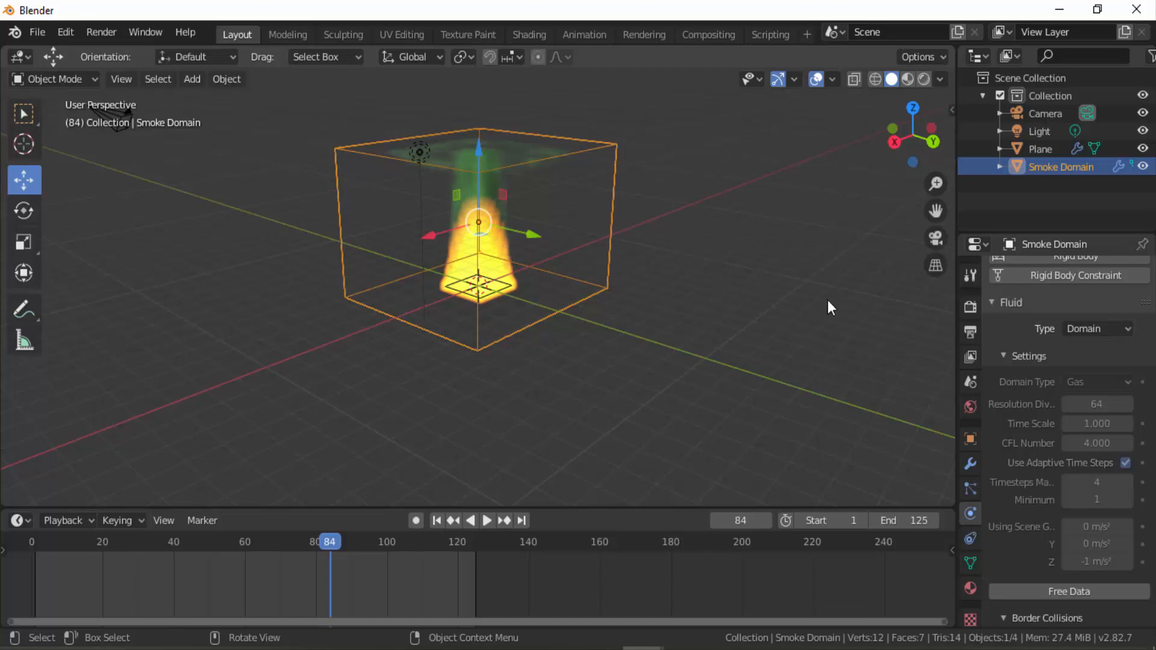
pyautogui.click(970, 307)
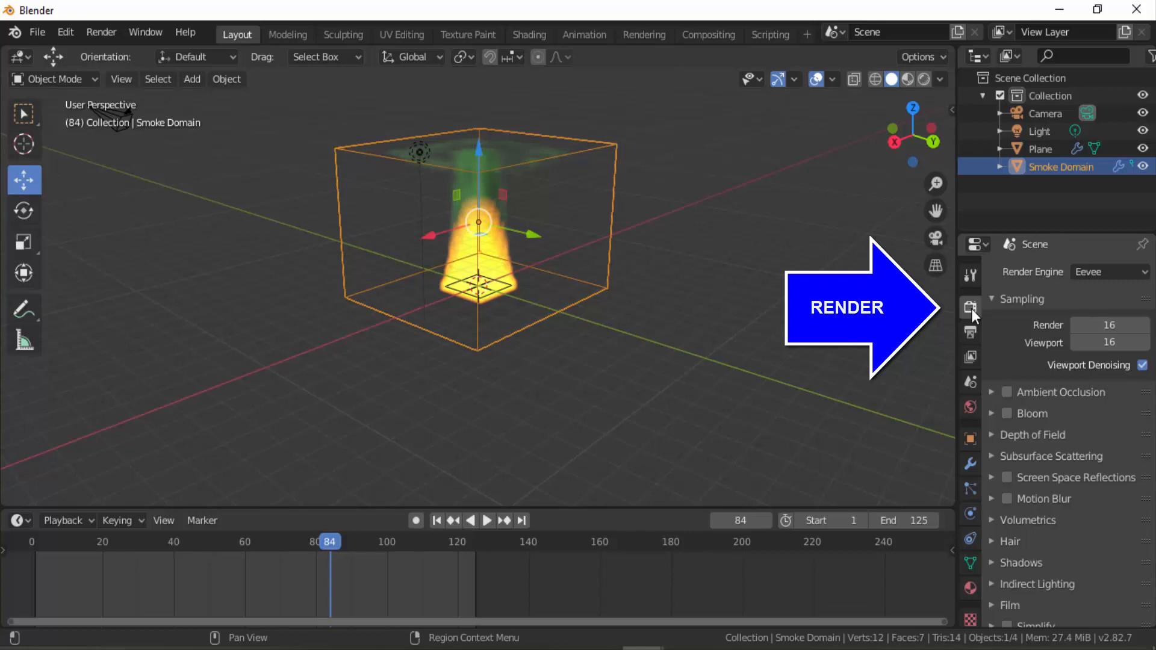
pyautogui.click(1004, 414)
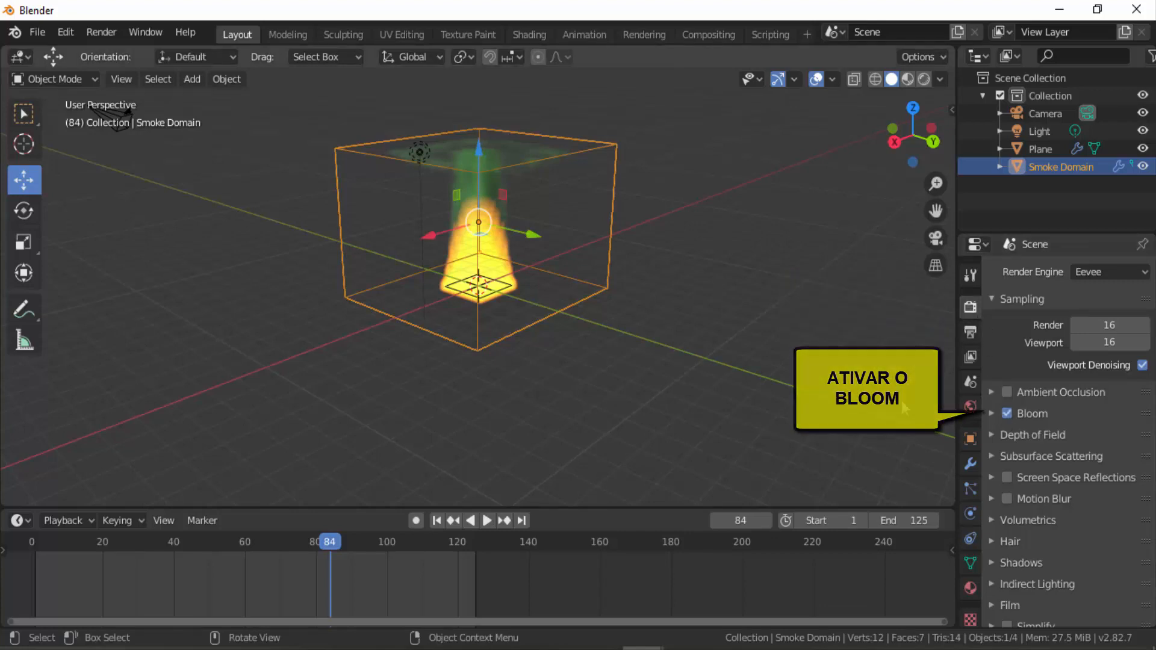
# Set the world background color to black.
pyautogui.click(970, 409)
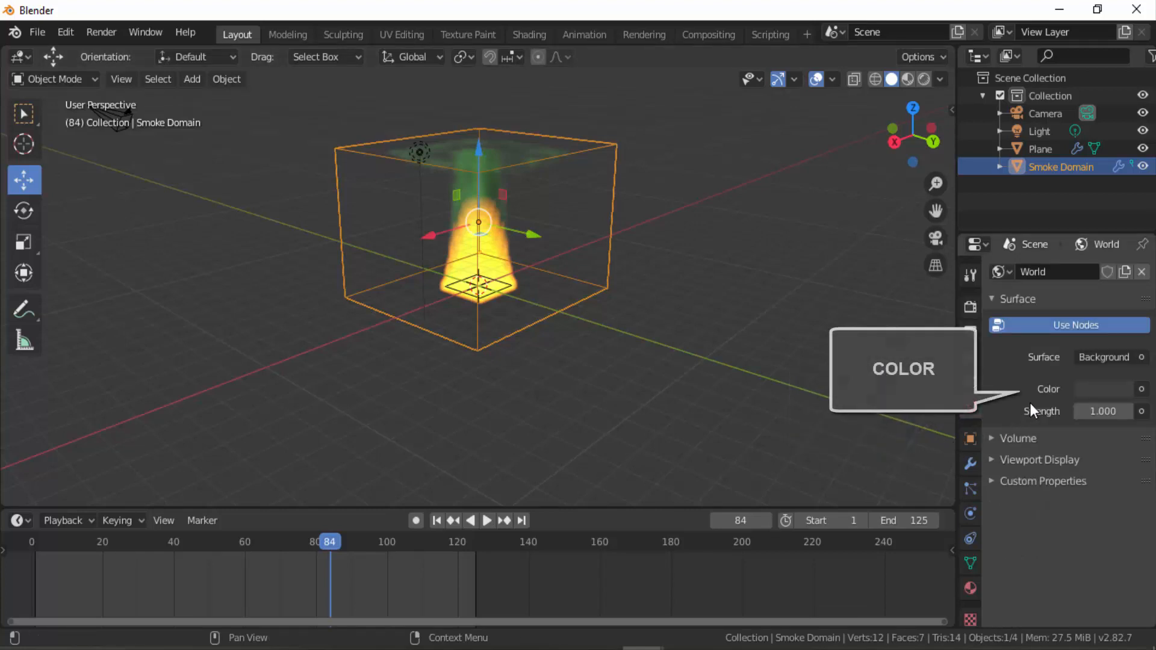
pyautogui.click(1119, 387)
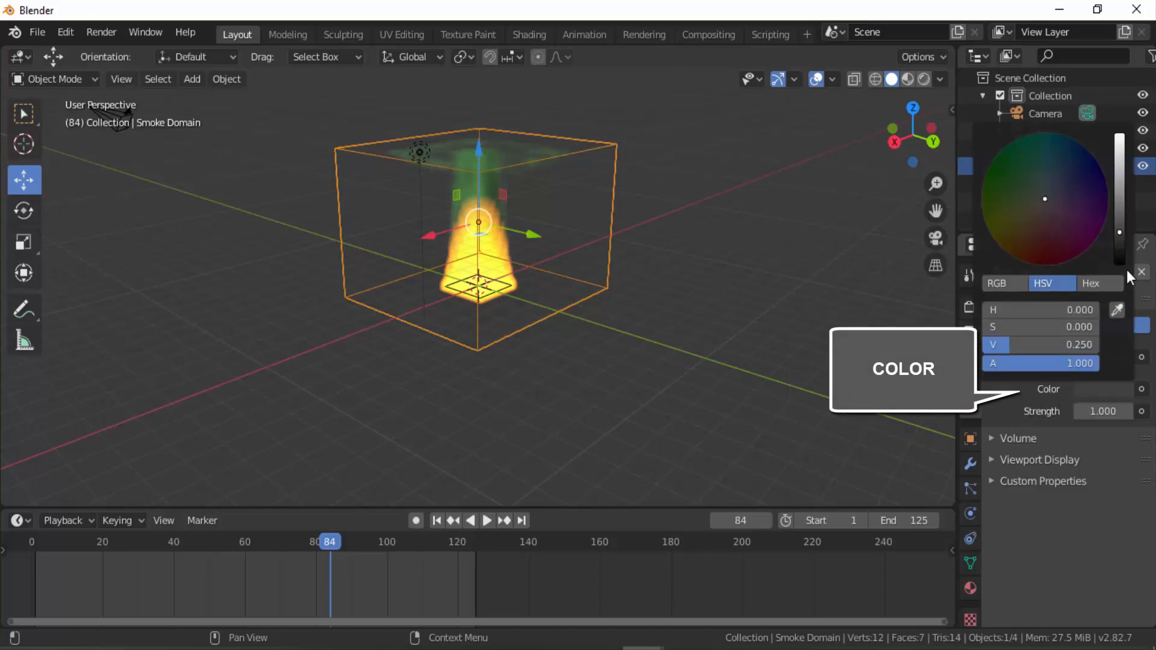
pyautogui.moveTo(1122, 230); pyautogui.dragTo(1120, 263)
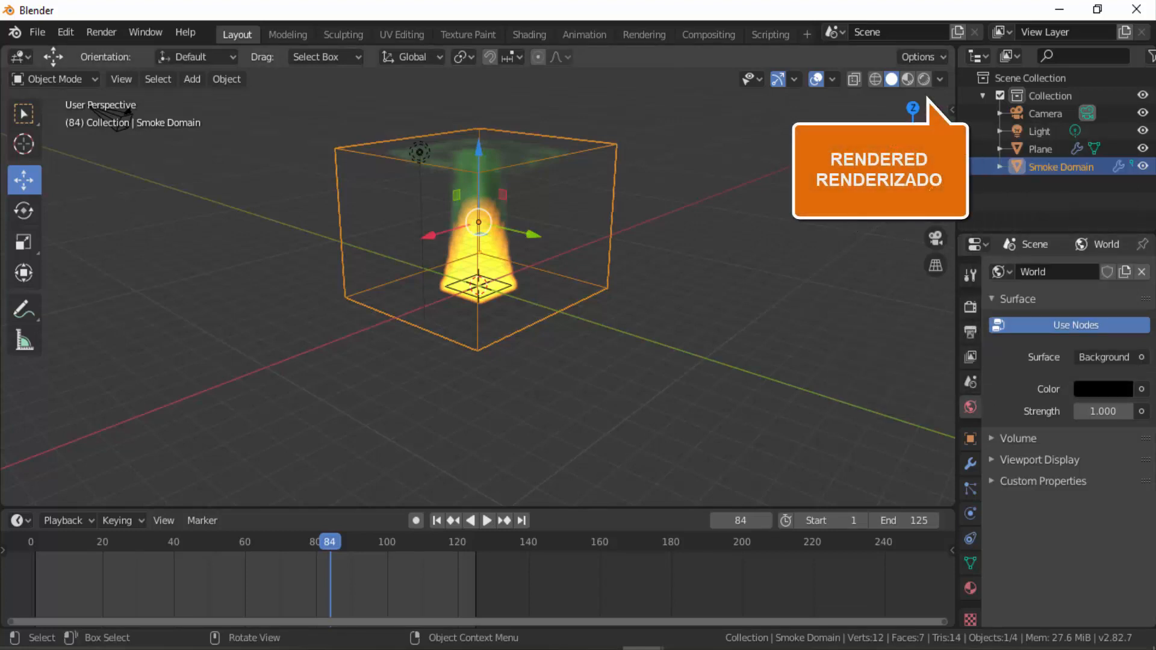
# Display the viewport in Rendered shading, comparing it briefly with Material Preview.
pyautogui.click(925, 79)
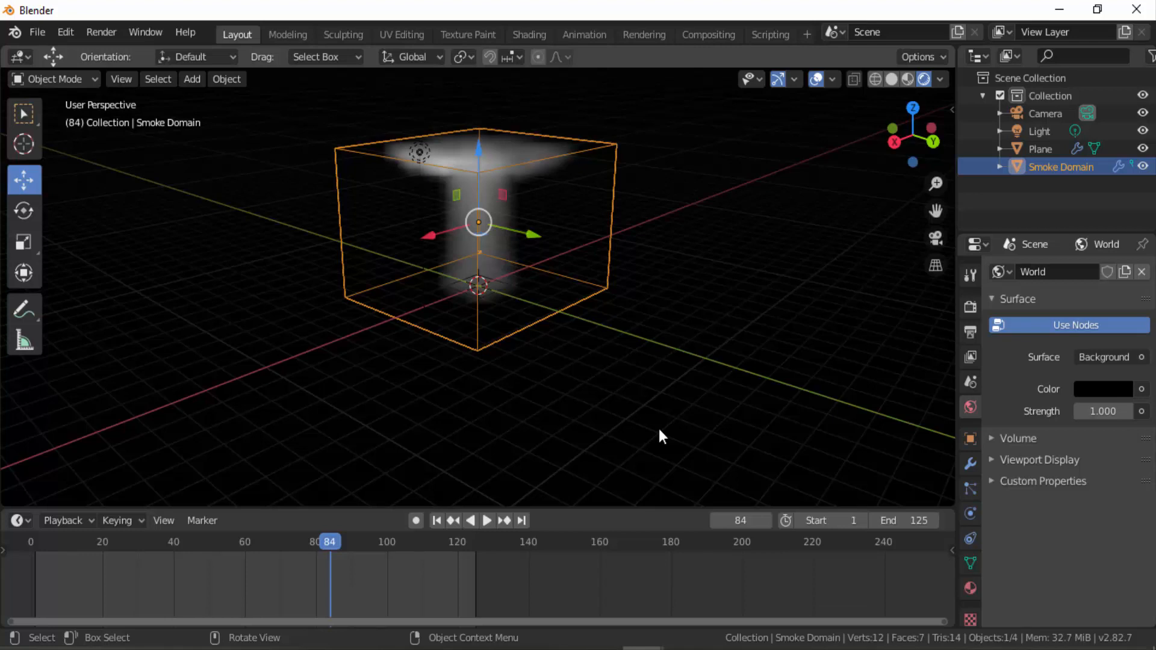
pyautogui.click(907, 78)
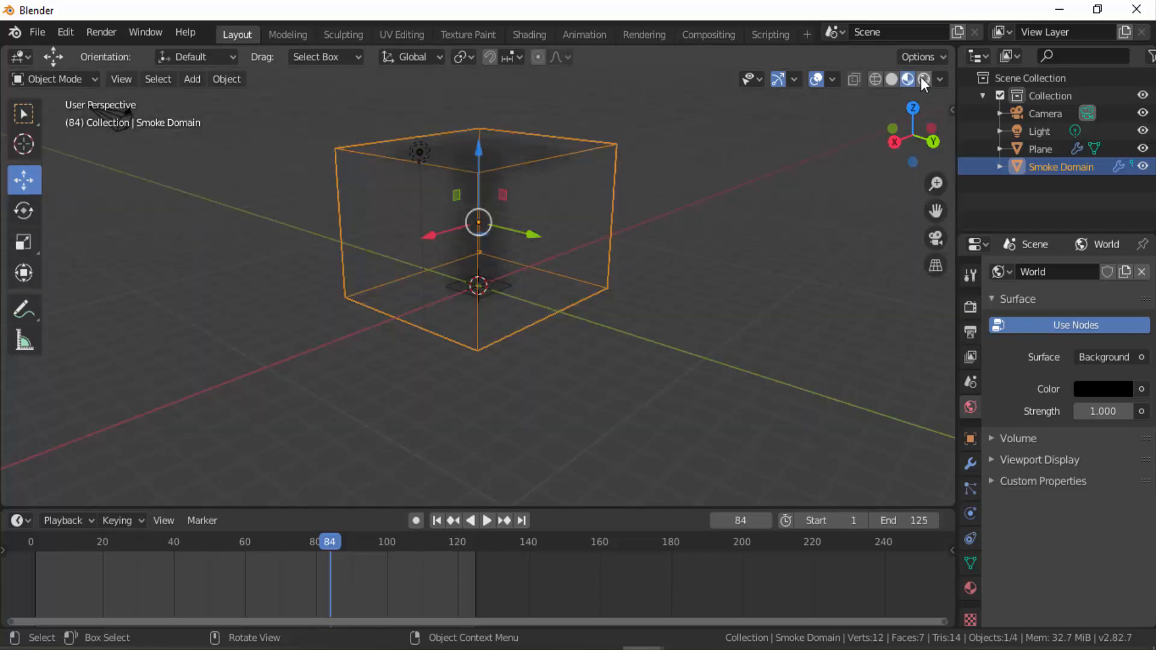
pyautogui.click(922, 78)
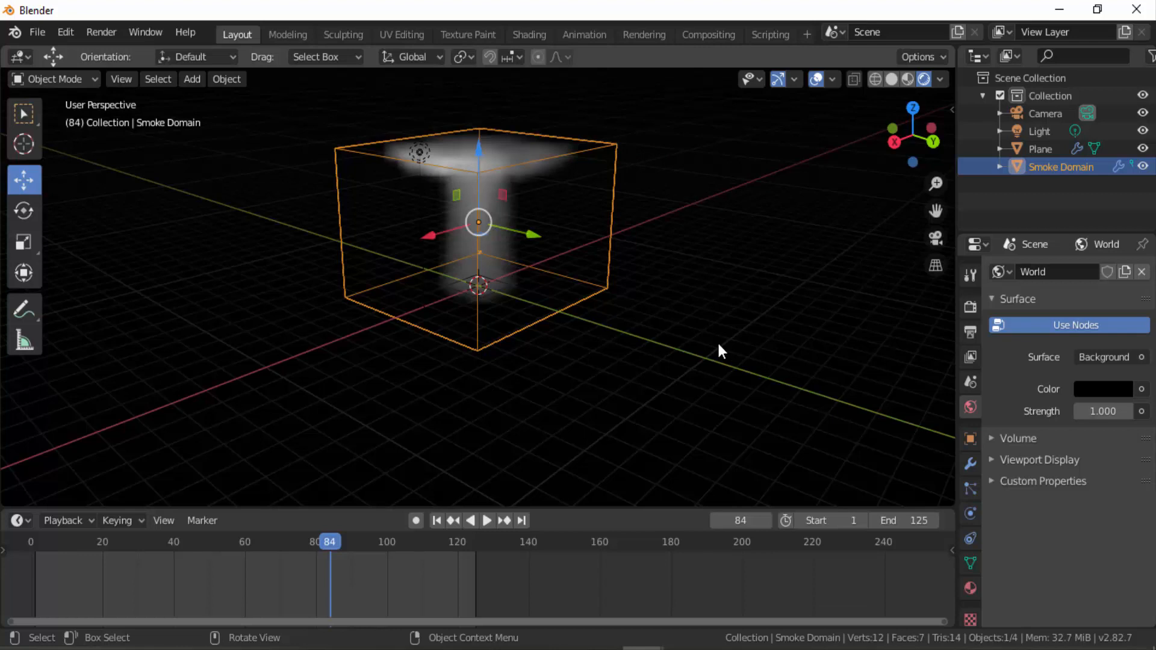
# Enlarge the timeline area, recenter the smoke domain in the viewport and change the timeline into a Shader Editor.
pyautogui.moveTo(636, 506); pyautogui.dragTo(646, 302)
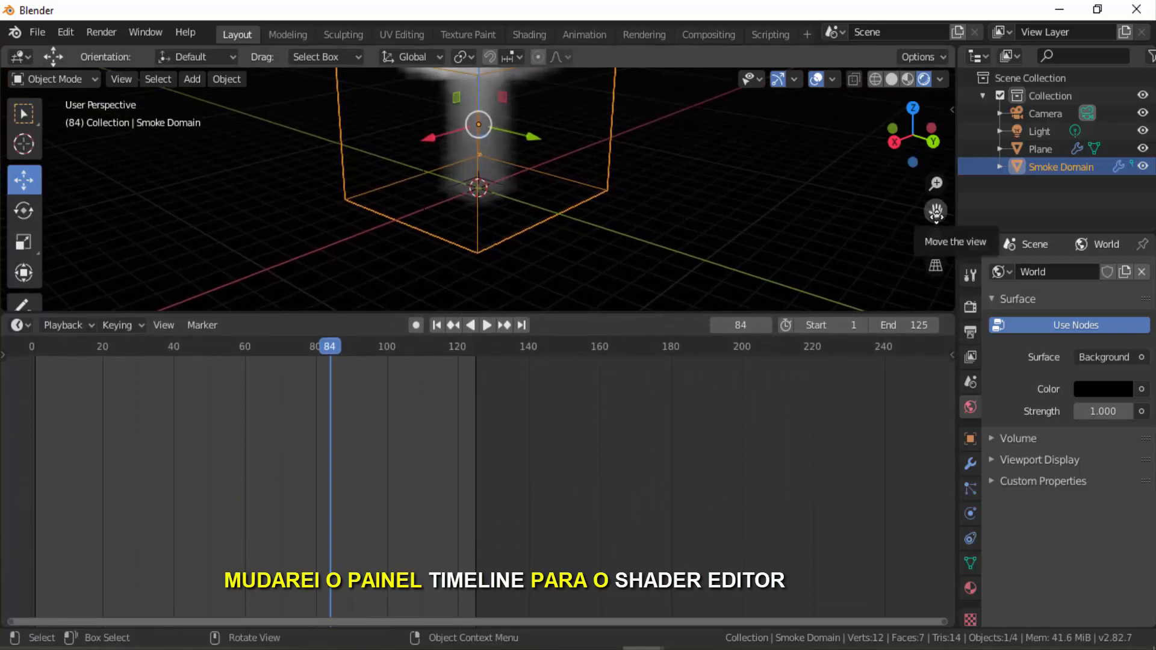
pyautogui.moveTo(935, 212); pyautogui.dragTo(931, 269)
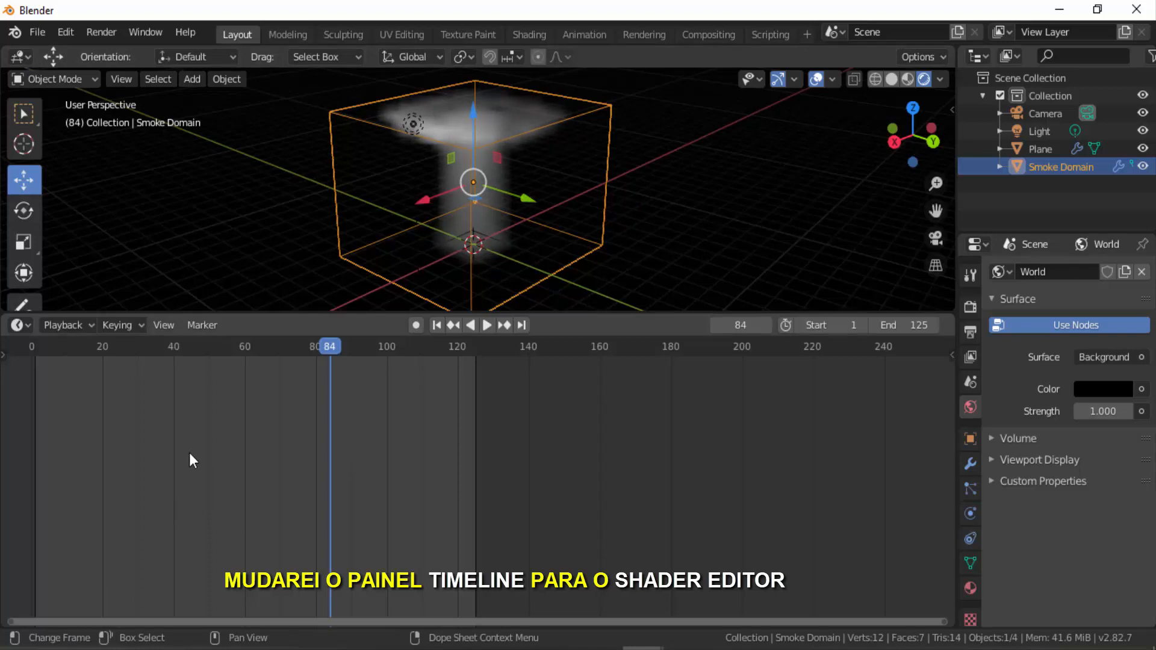
pyautogui.click(24, 326)
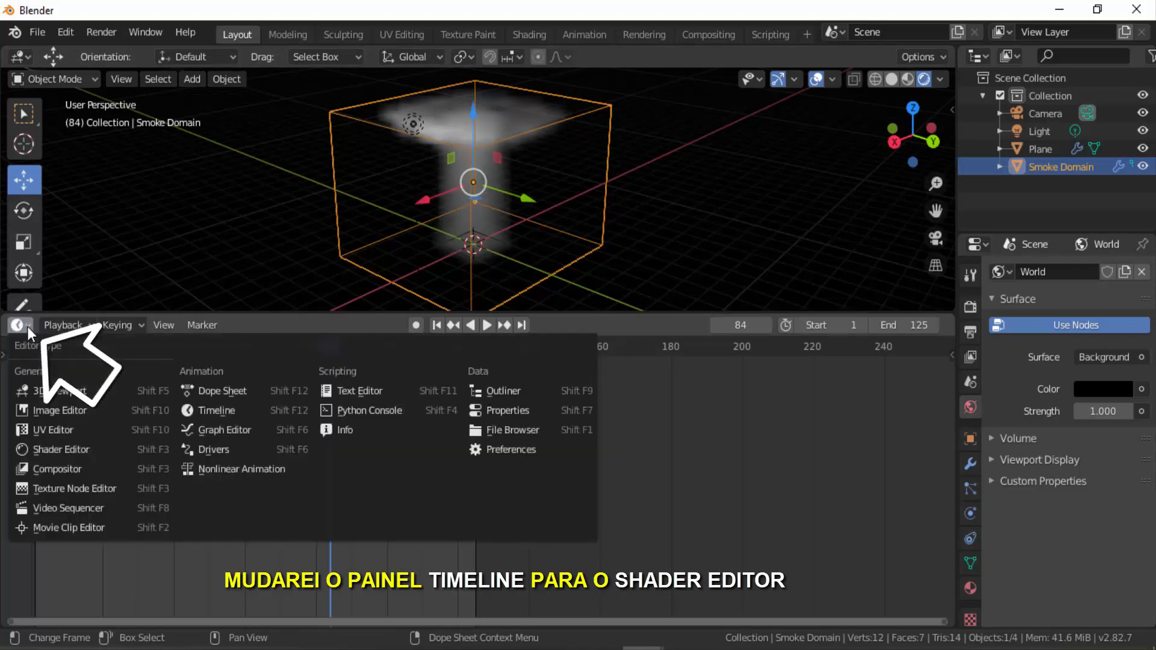
pyautogui.click(68, 449)
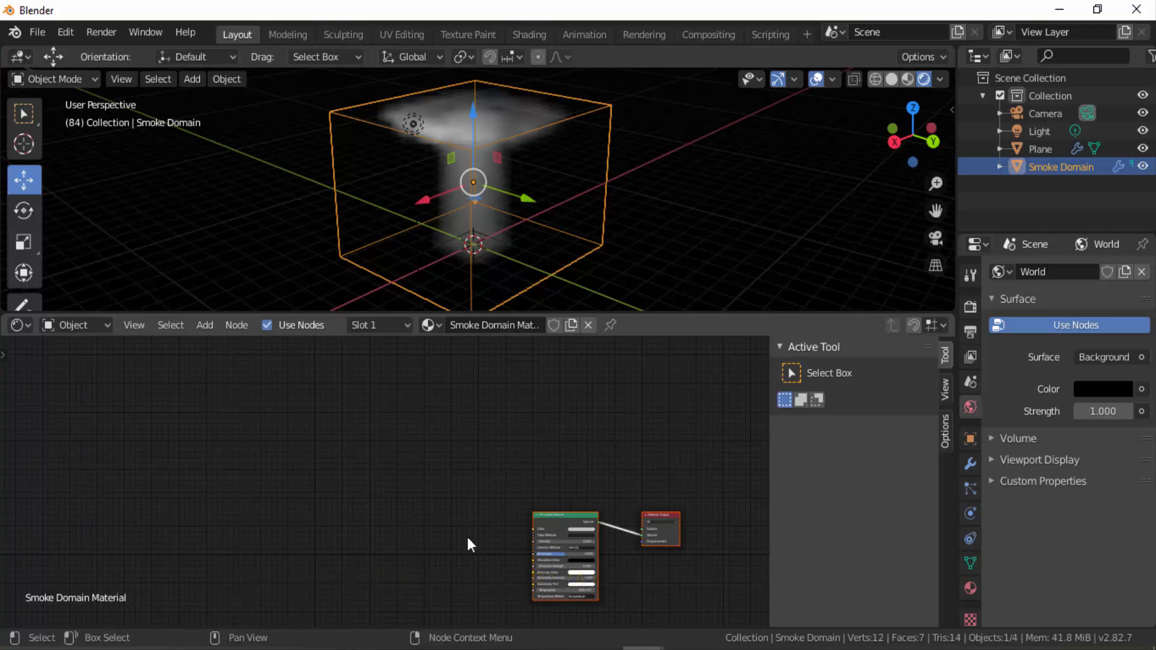
# Bring the smoke domain material's Principled Volume and Material Output nodes fully into view at a readable size.
pyautogui.moveTo(550, 516); pyautogui.dragTo(349, 452)
pyautogui.scroll(6, 619, 487)
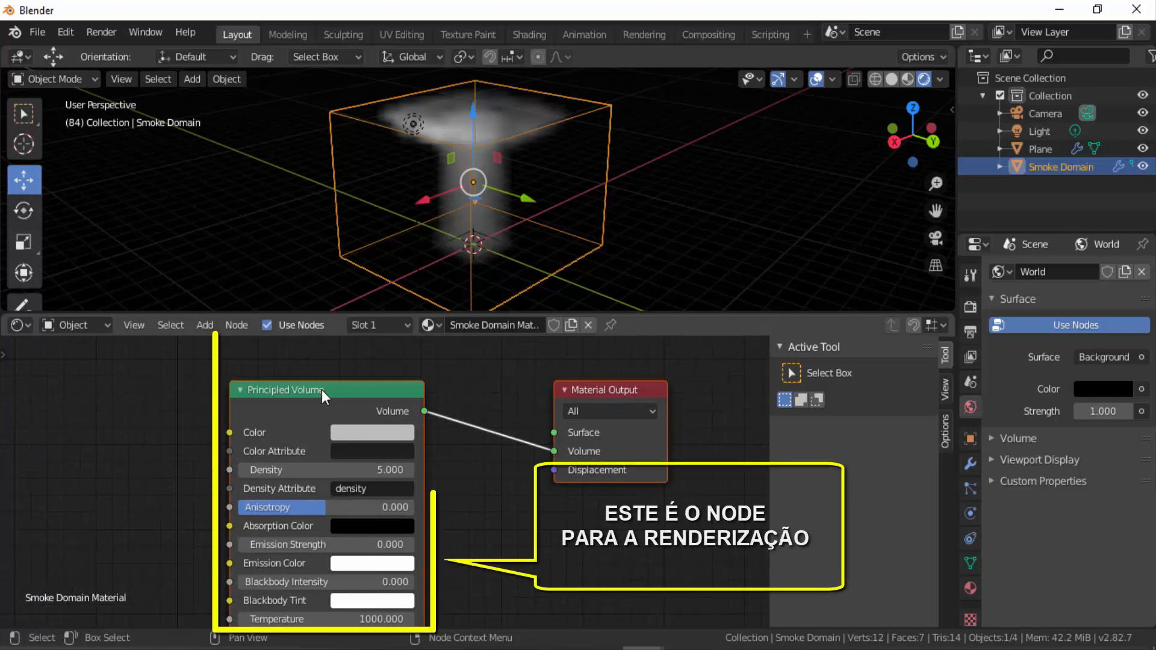
pyautogui.moveTo(321, 389); pyautogui.dragTo(322, 355)
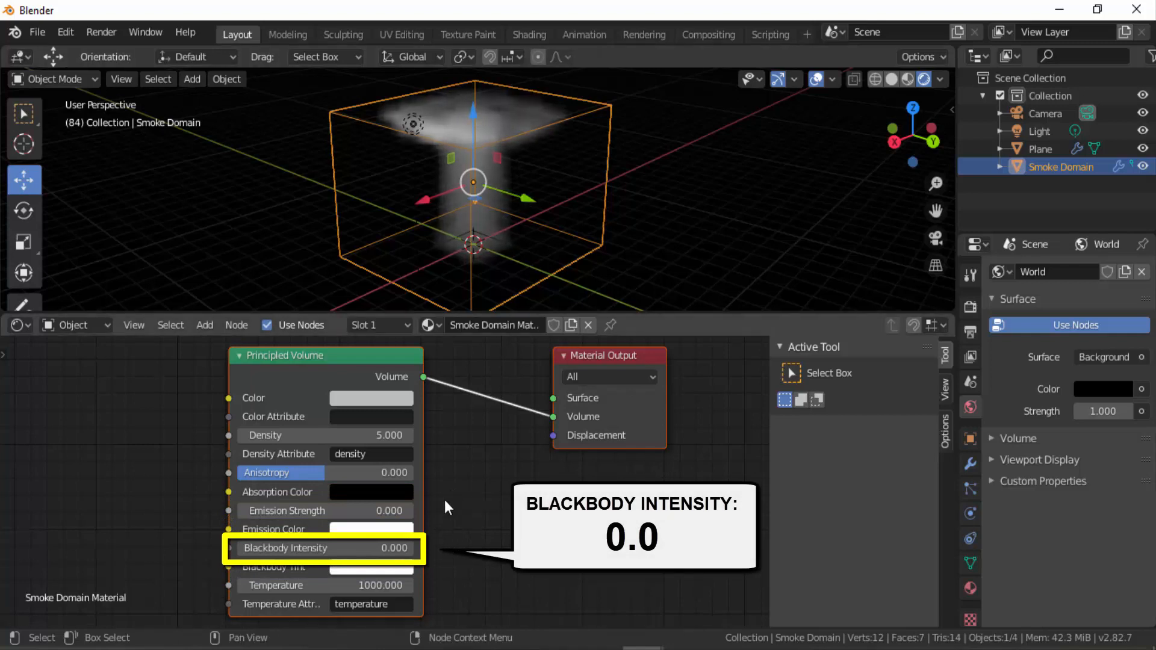
# Try Blackbody Intensity values of 0.5 and 1 on the Principled Volume node.
pyautogui.click(361, 548)
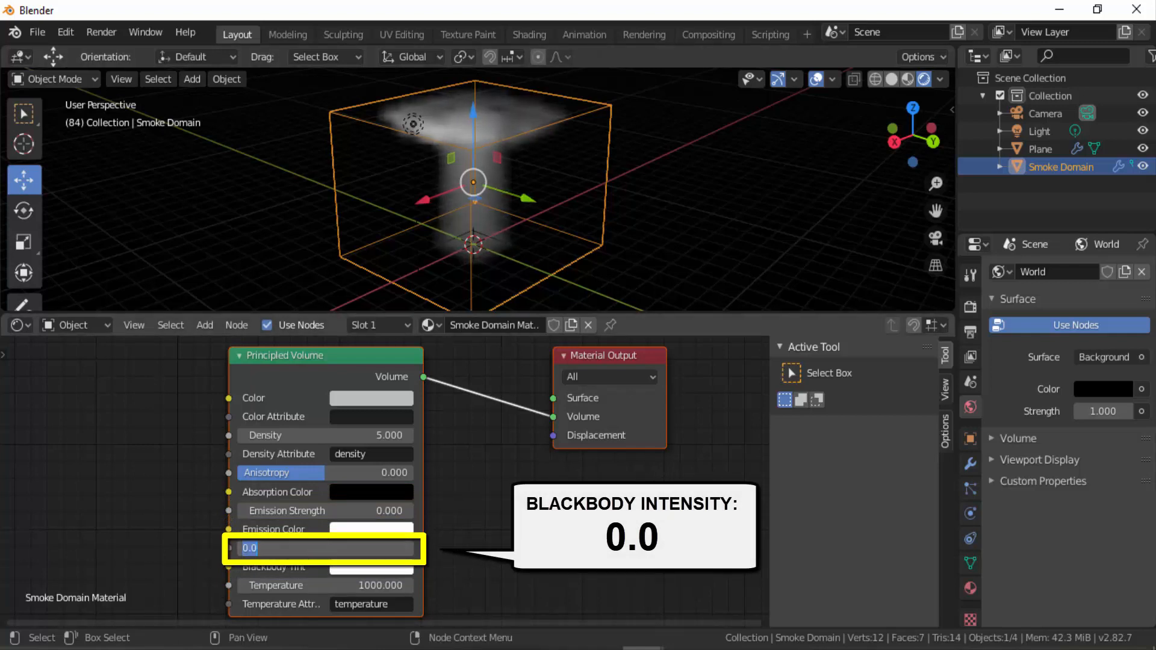
pyautogui.write('0.5')
pyautogui.press('Return')
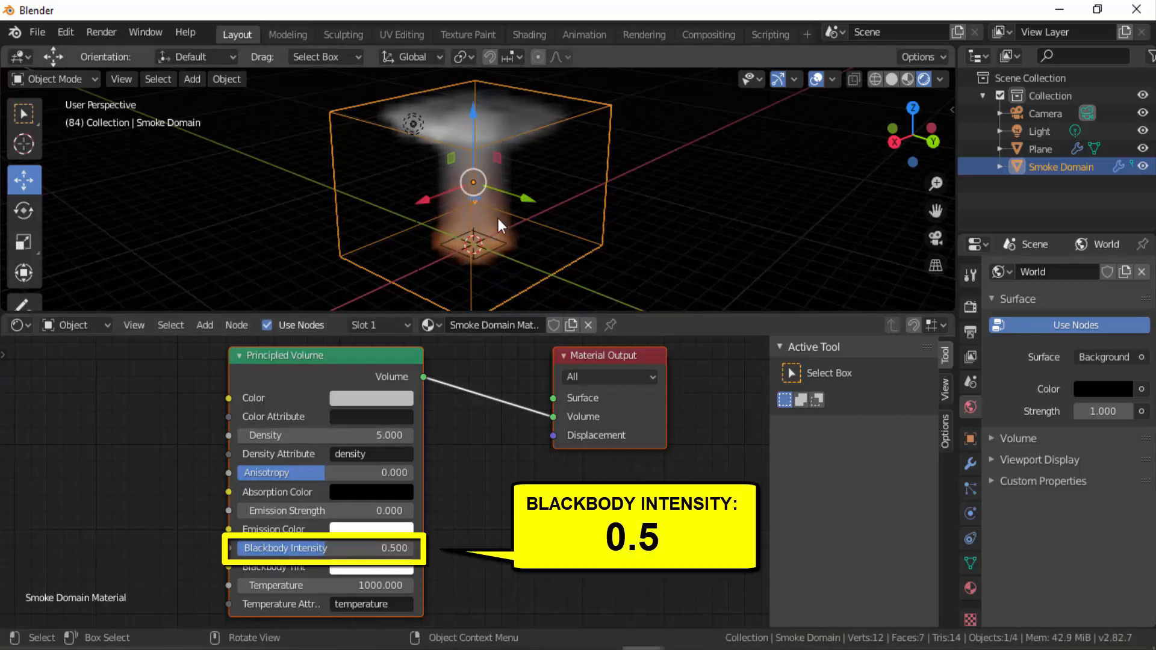
pyautogui.click(334, 548)
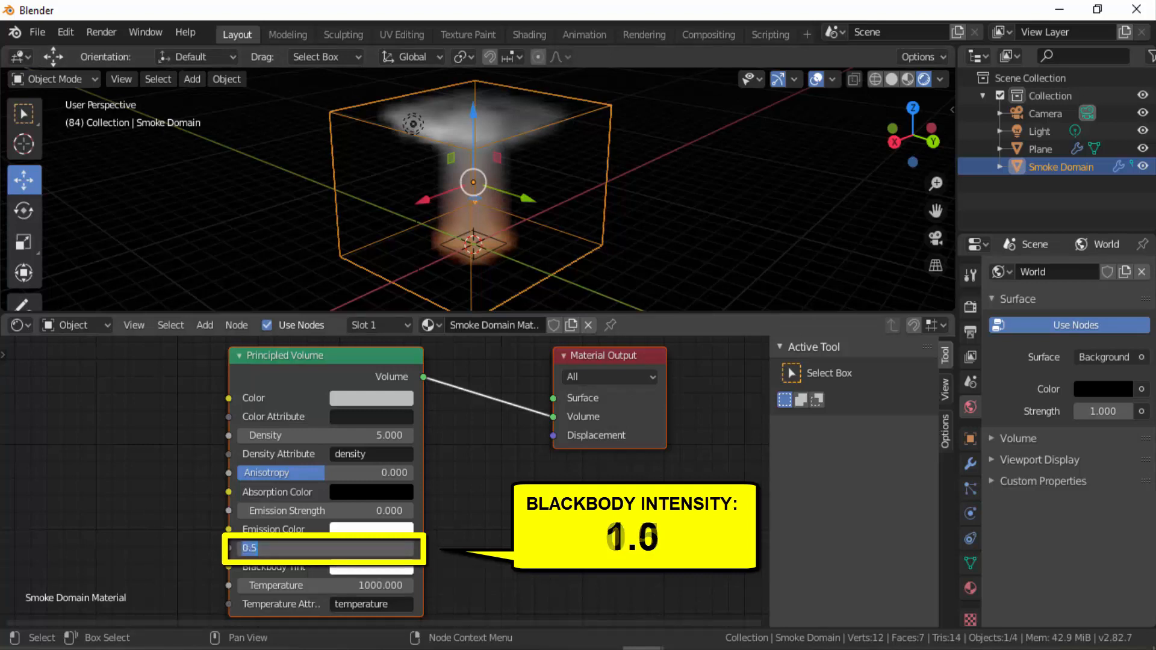
pyautogui.write('1')
pyautogui.press('Return')
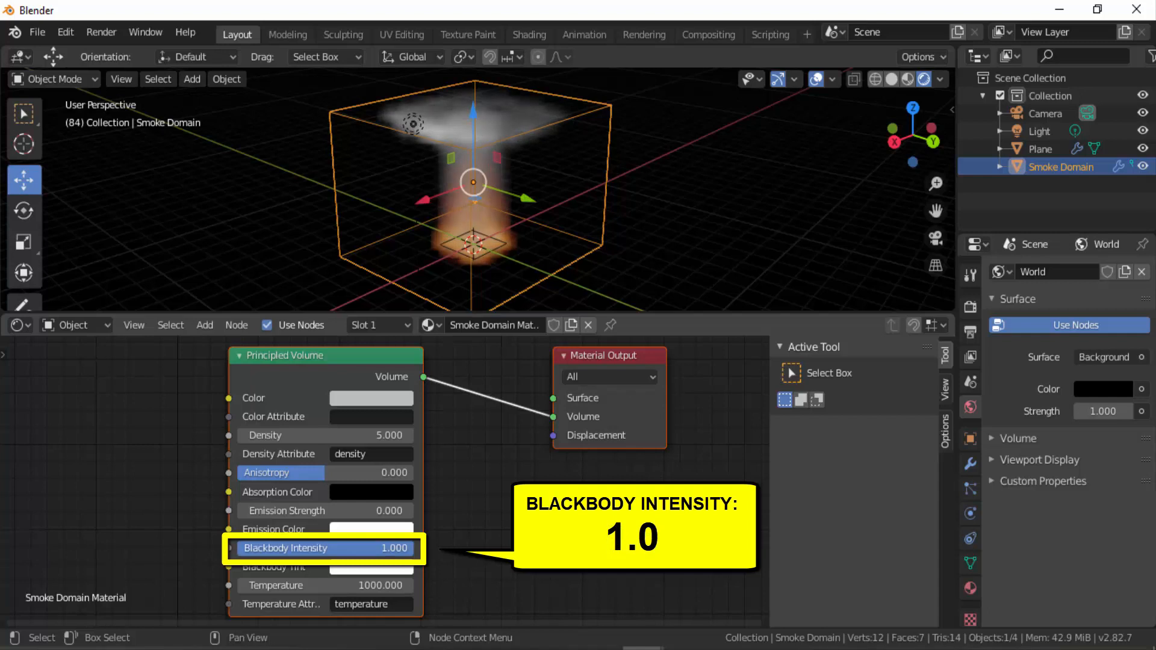
# Set the Principled Volume node's Blackbody Intensity to 10.
pyautogui.click(406, 555)
pyautogui.write('10')
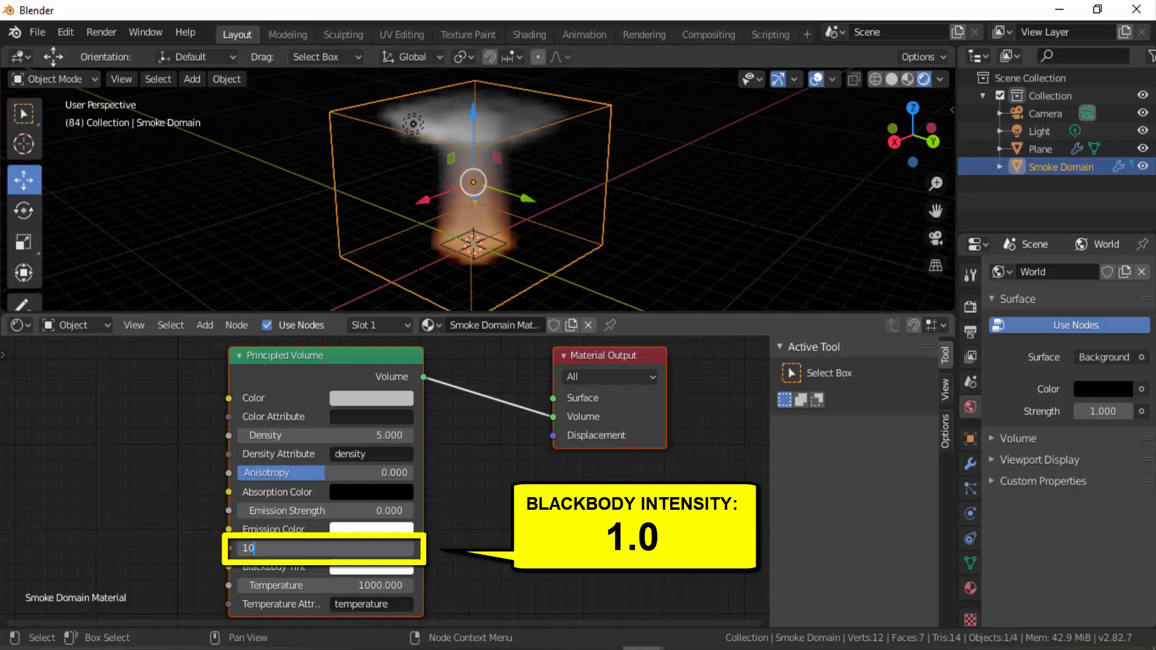
pyautogui.press('Return')
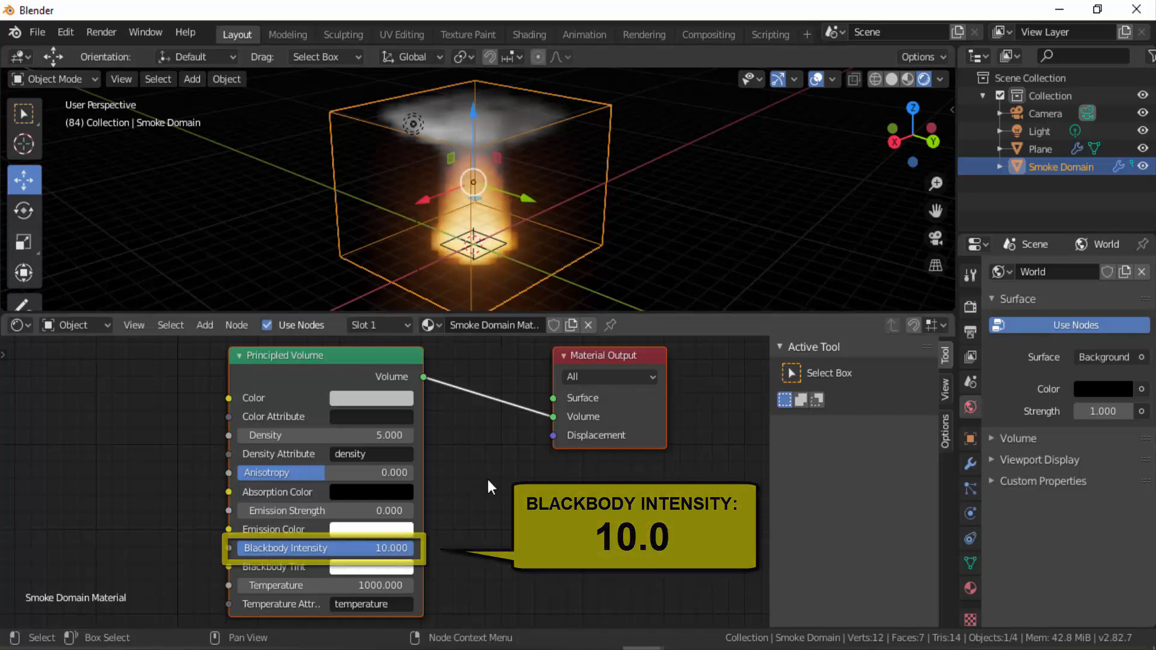
# Try green and red as the smoke color on the Principled Volume node.
pyautogui.scroll(-1, 488, 479)
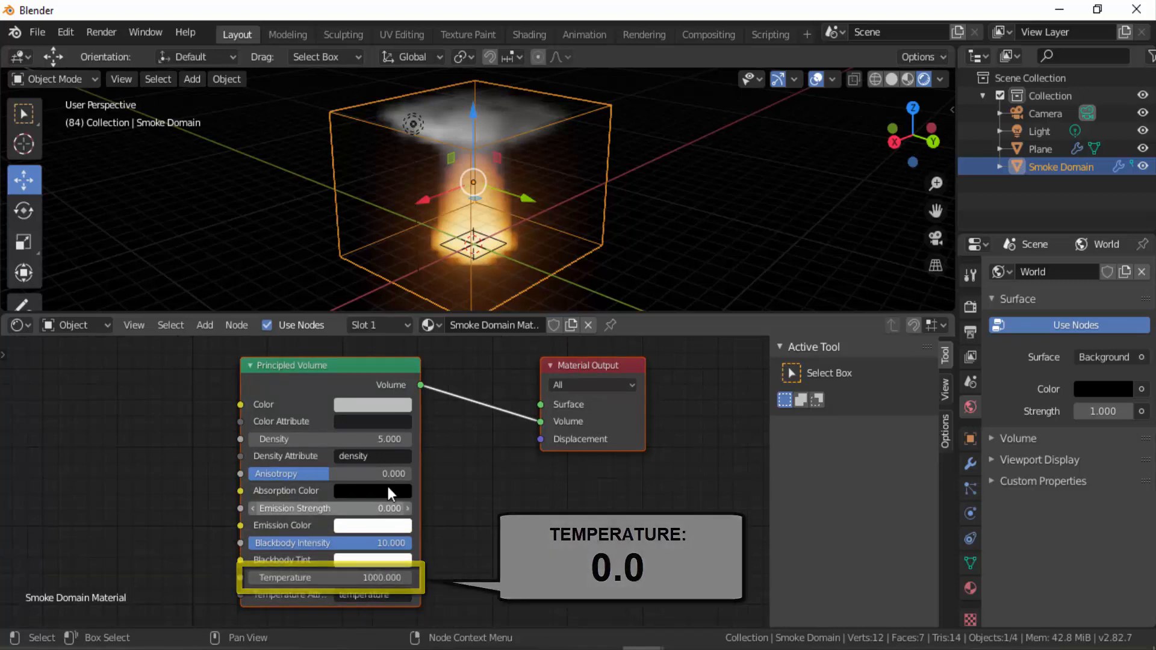
pyautogui.click(377, 404)
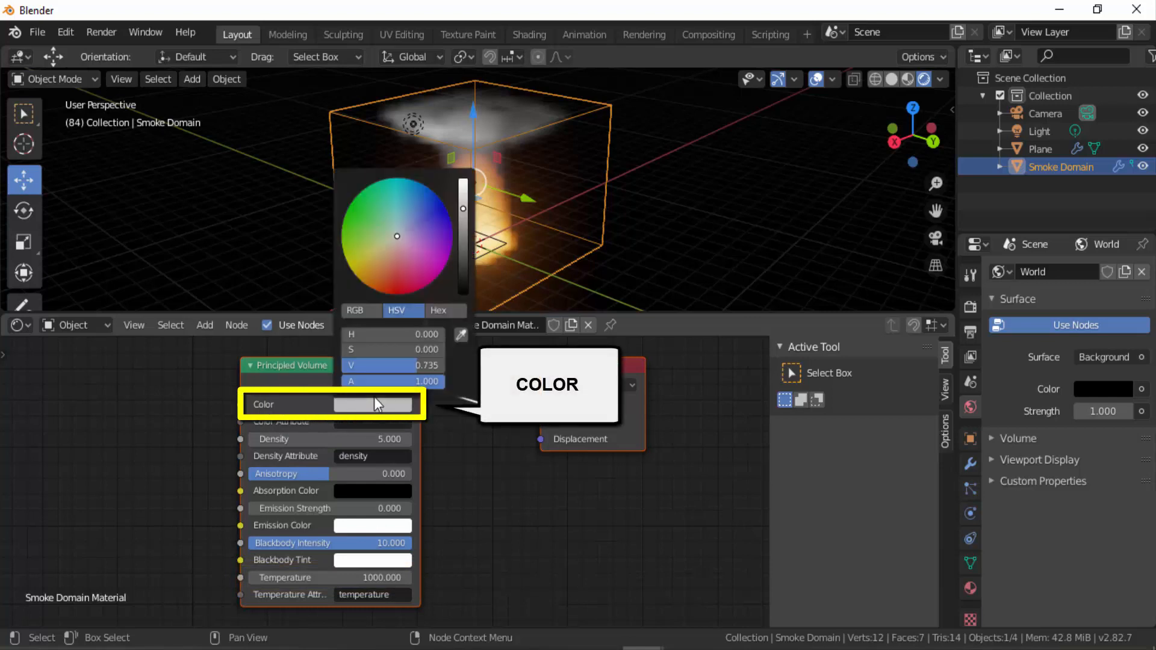
pyautogui.moveTo(372, 234); pyautogui.dragTo(362, 214)
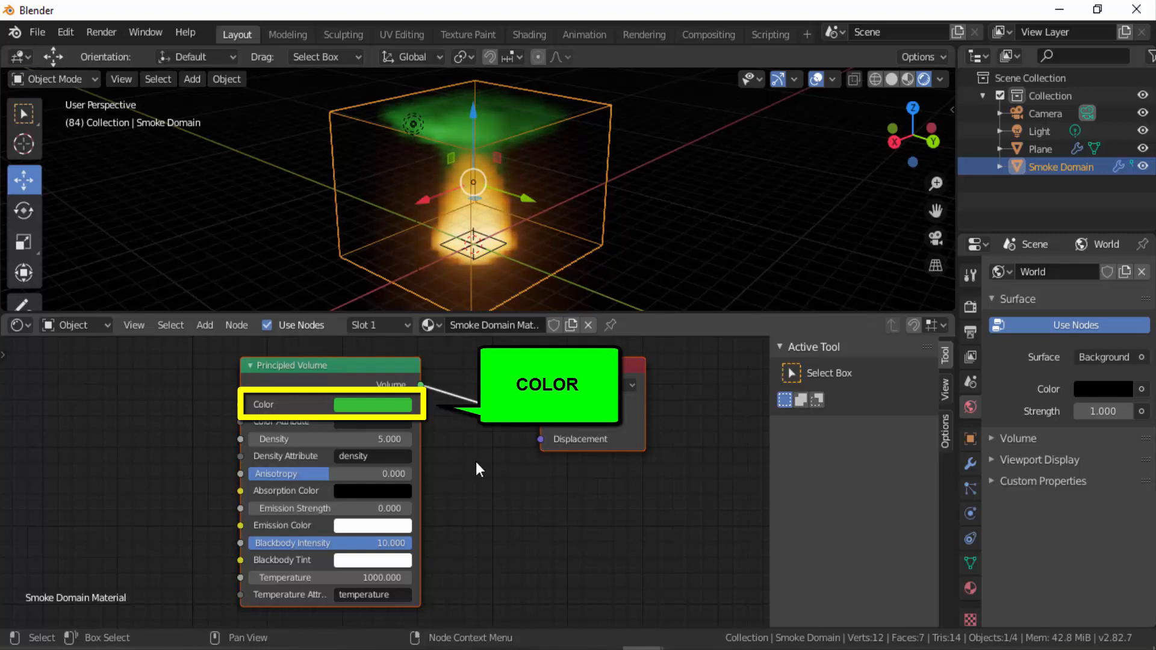
pyautogui.click(368, 399)
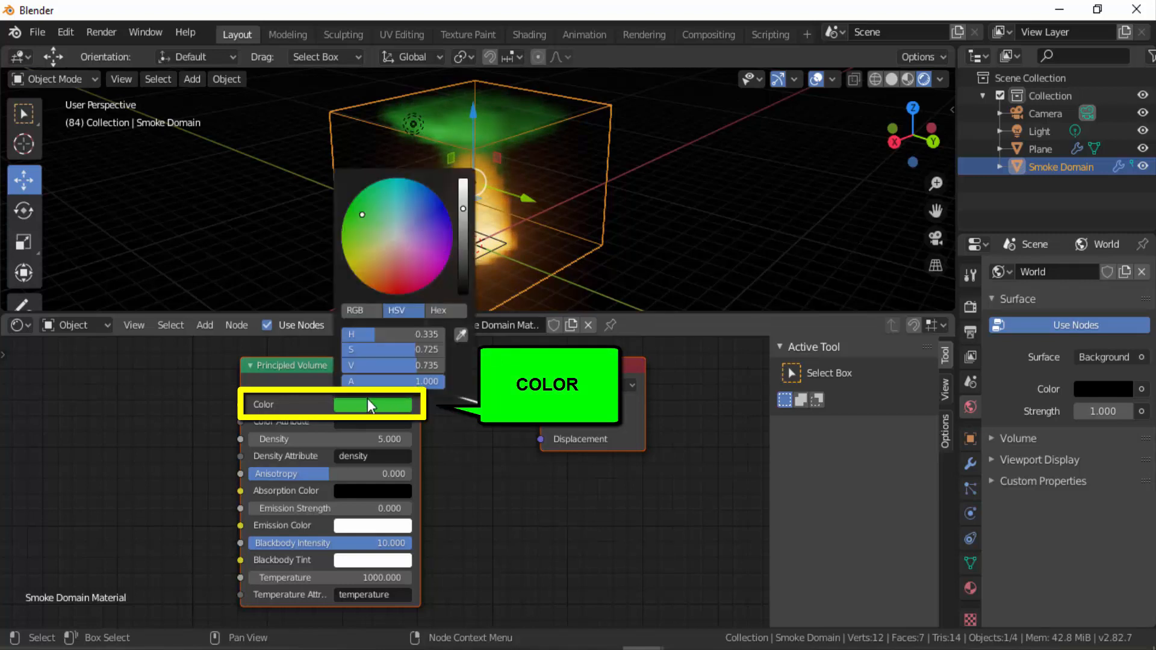
pyautogui.click(402, 290)
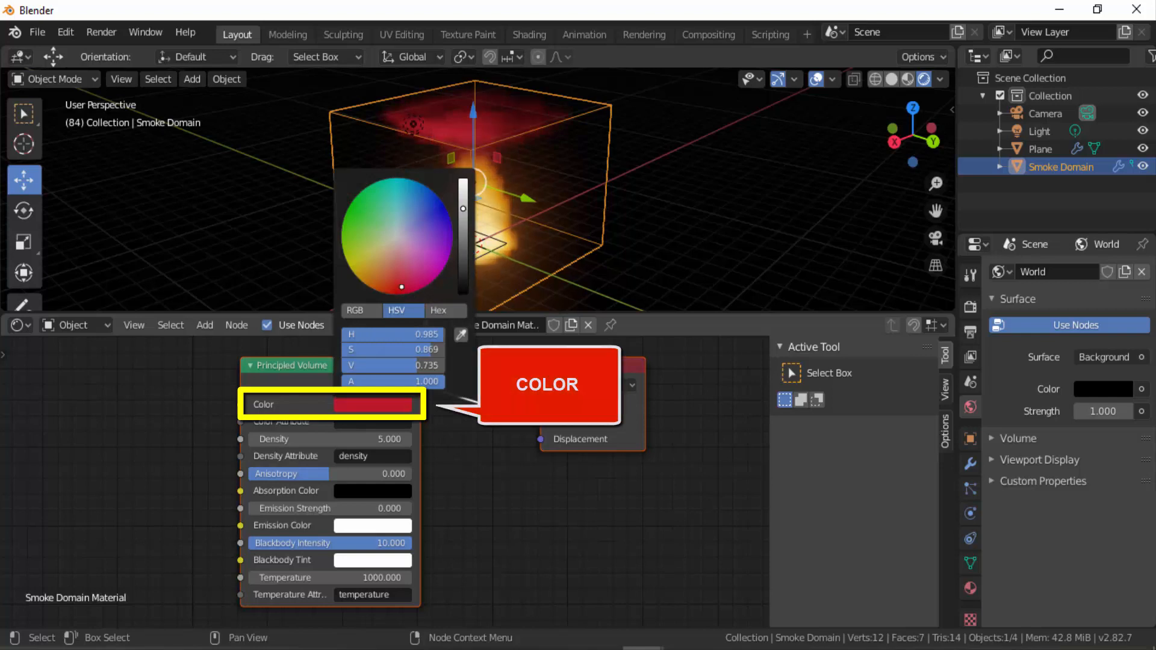
# Change the Principled Volume node's color to magenta.
pyautogui.click(373, 404)
pyautogui.click(429, 272)
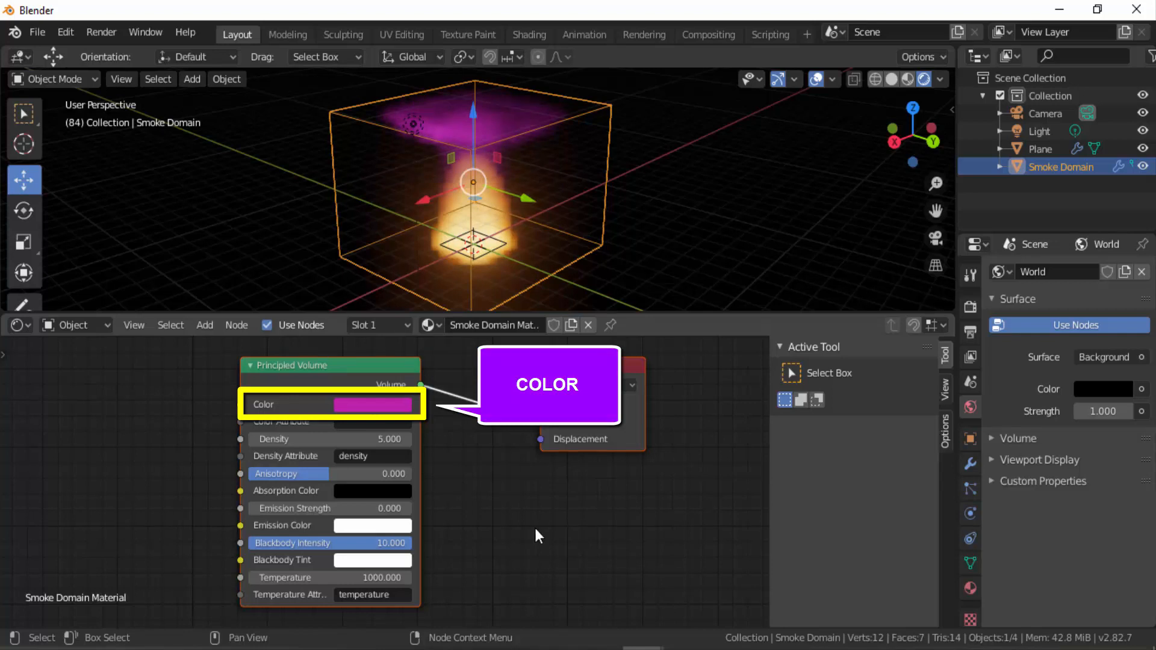
# Render the current frame as a still image to check the framing, and close the render result.
pyautogui.click(95, 34)
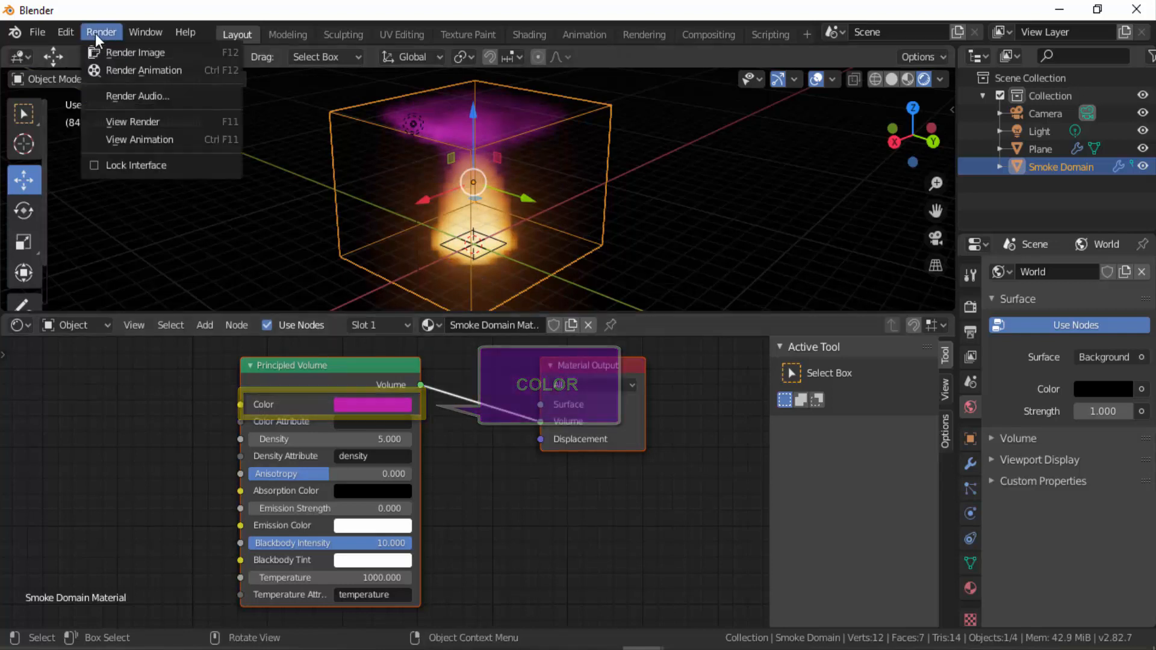
pyautogui.click(118, 52)
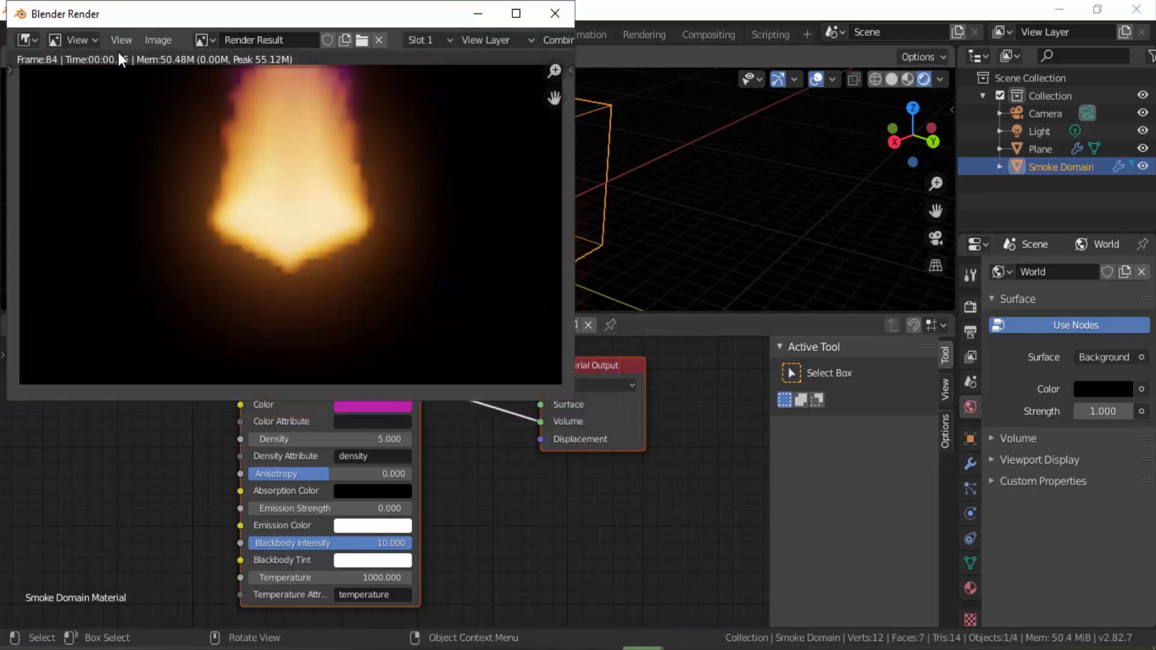
pyautogui.click(554, 14)
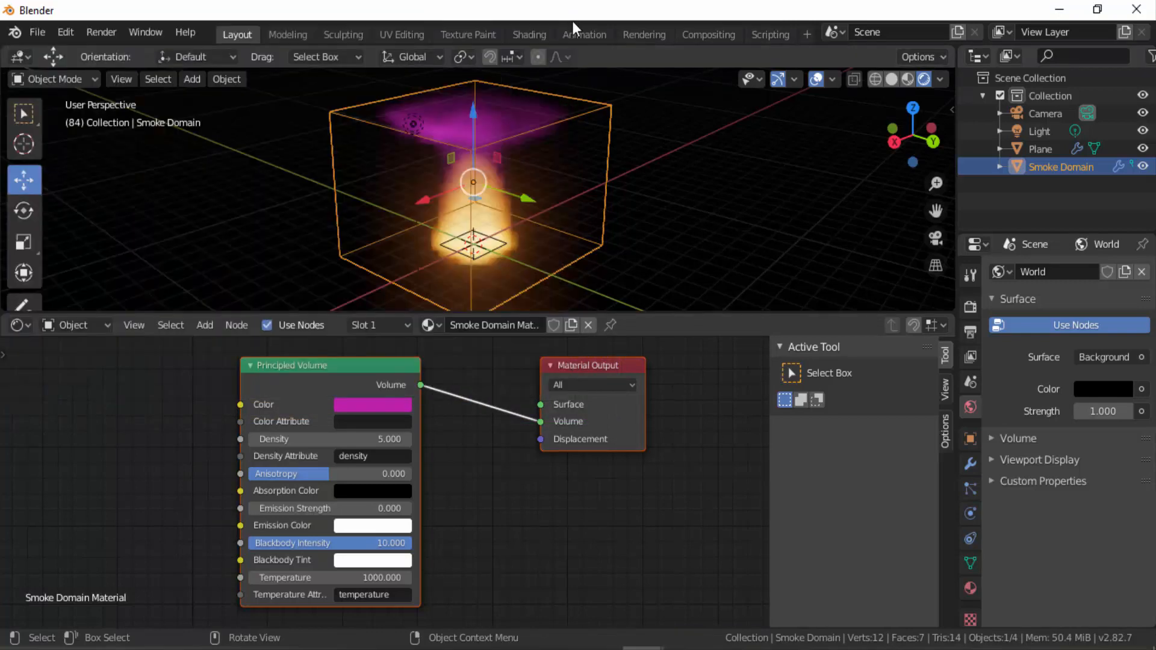
# Look through the camera, enlarge the viewport and reframe the camera farther back to include the fire and the purple smoke.
pyautogui.click(934, 237)
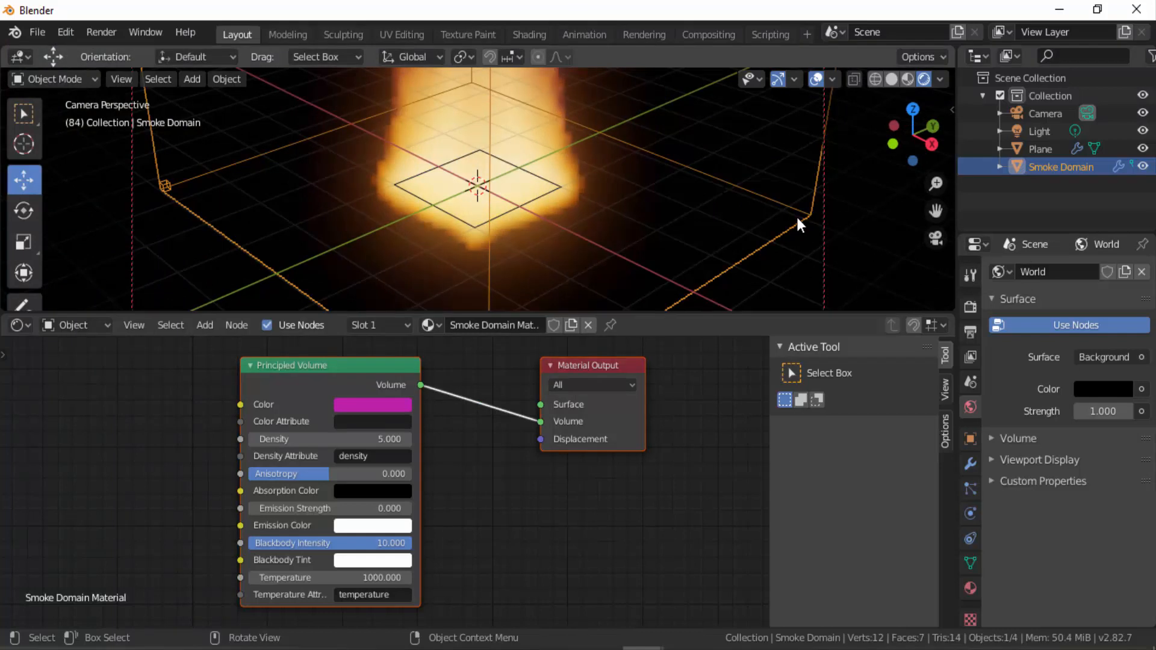
pyautogui.scroll(-2, 797, 218)
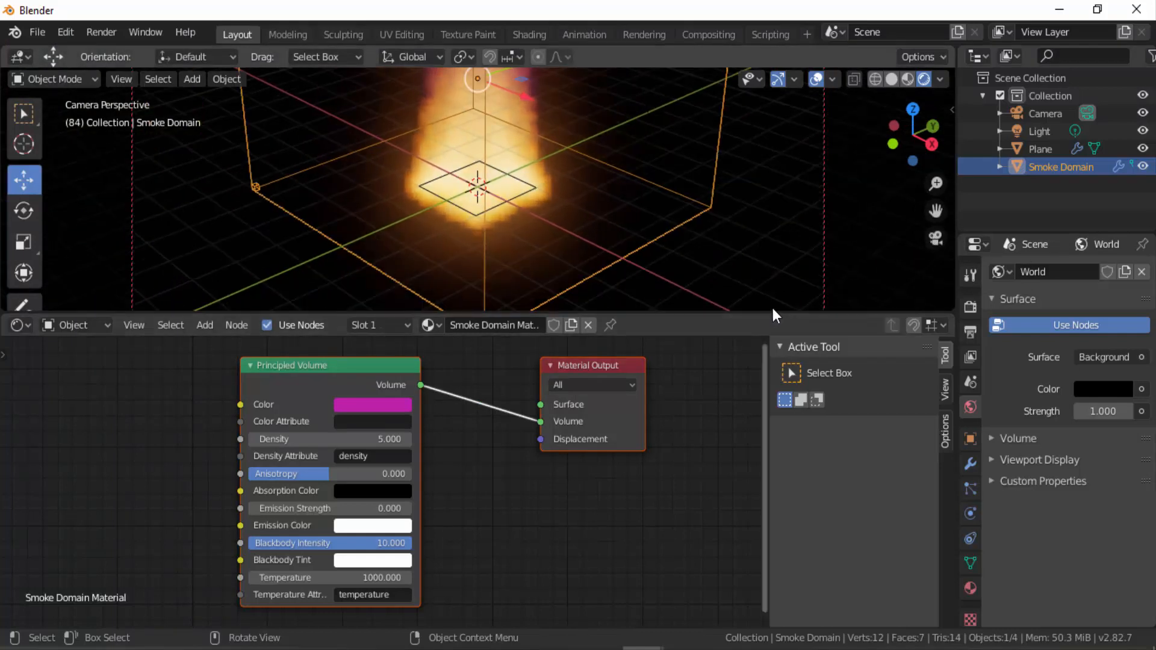
pyautogui.moveTo(772, 312); pyautogui.dragTo(771, 450)
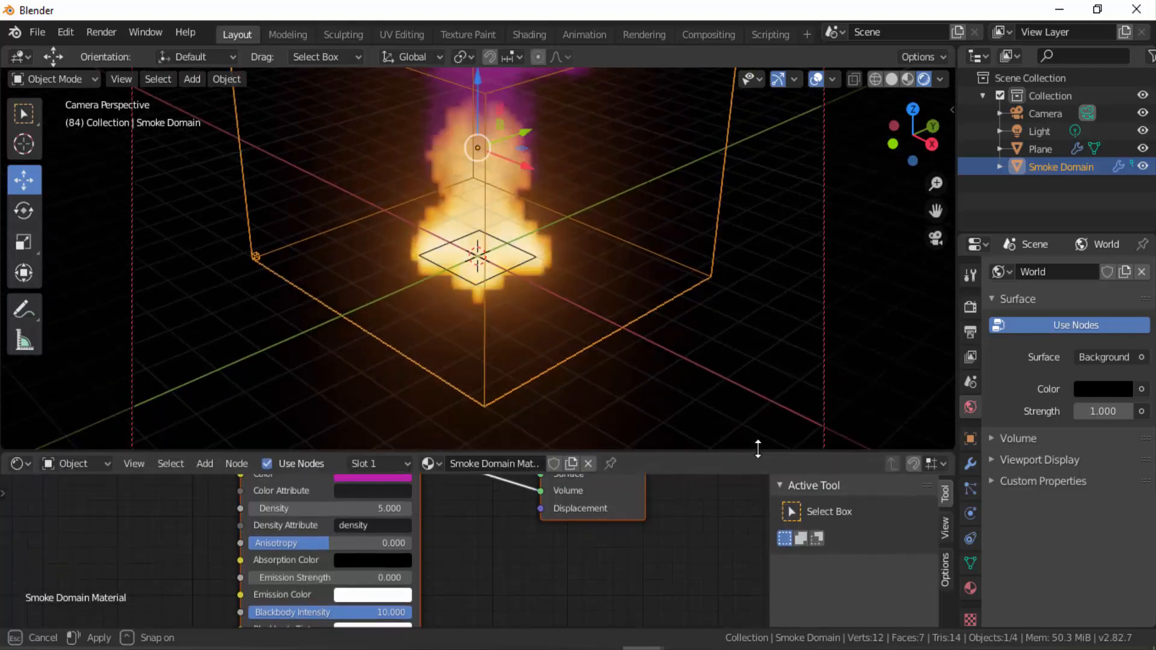
pyautogui.moveTo(936, 210); pyautogui.dragTo(926, 289)
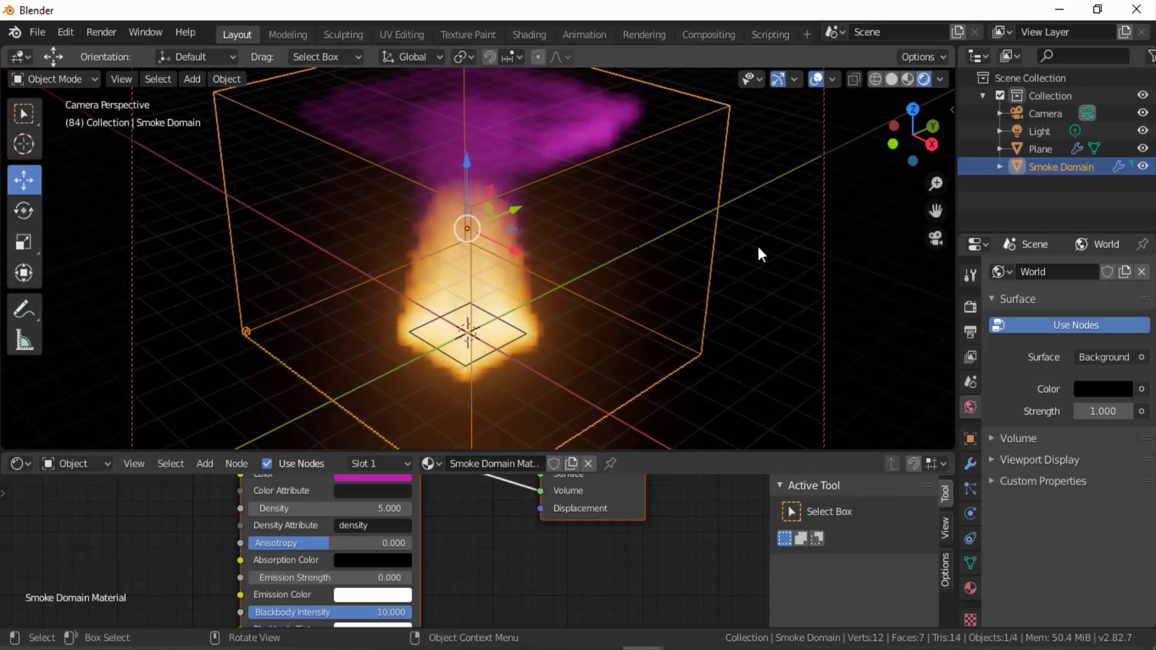
# Render the reframed fire and magenta smoke as a still image and close the render result.
pyautogui.click(101, 32)
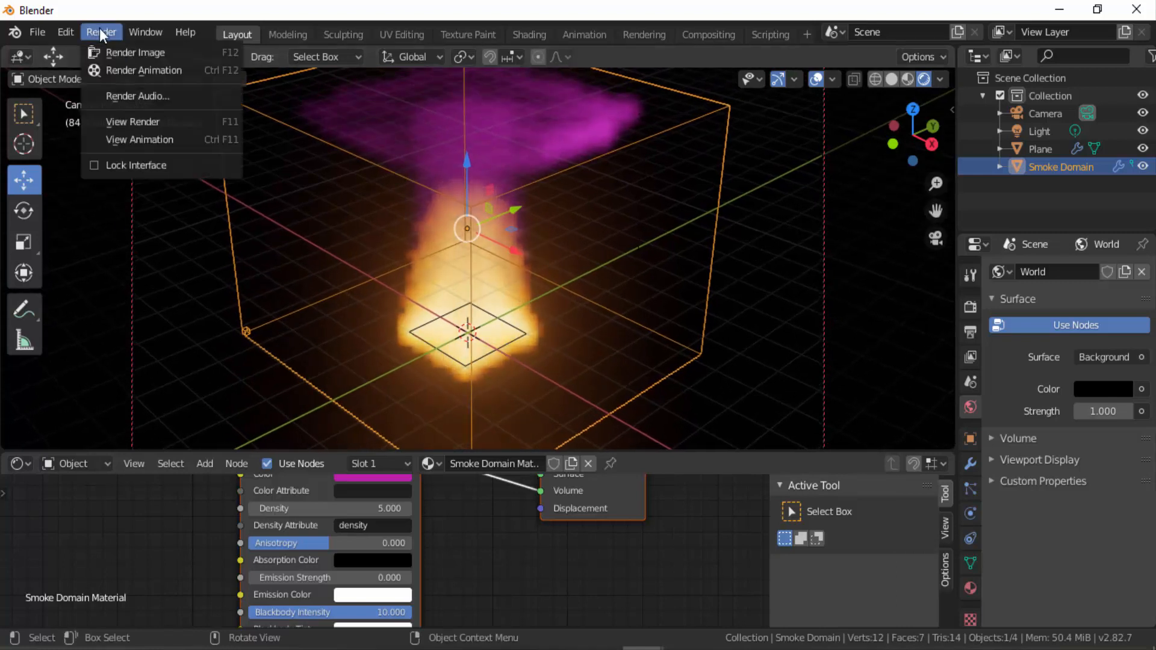
pyautogui.click(117, 47)
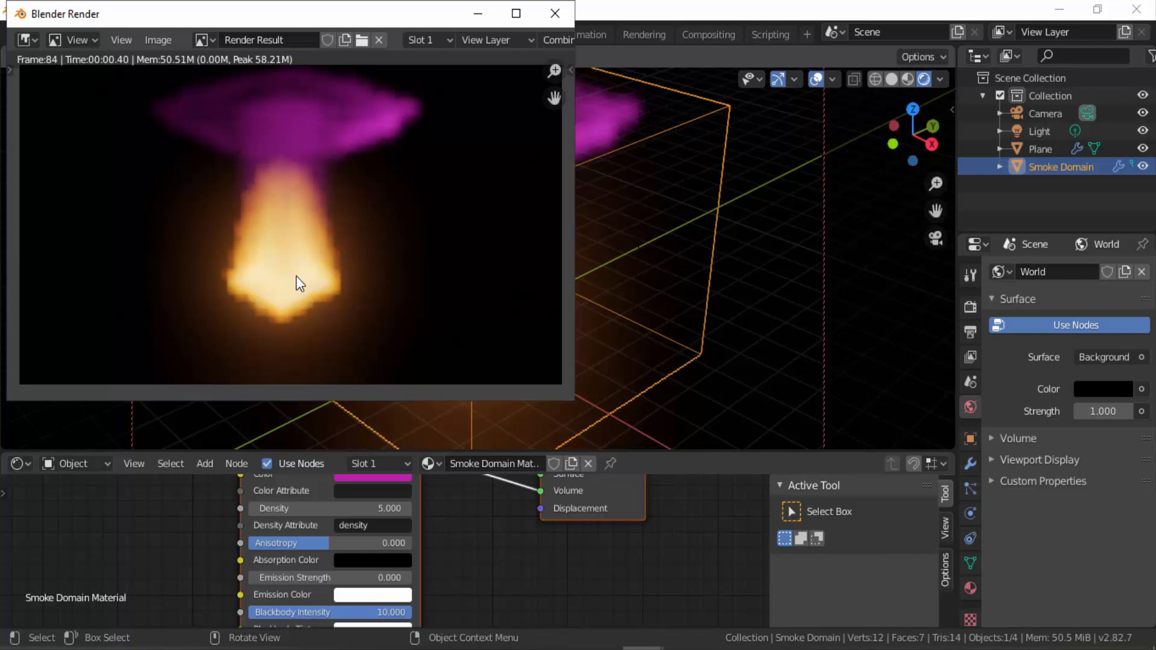
pyautogui.click(555, 13)
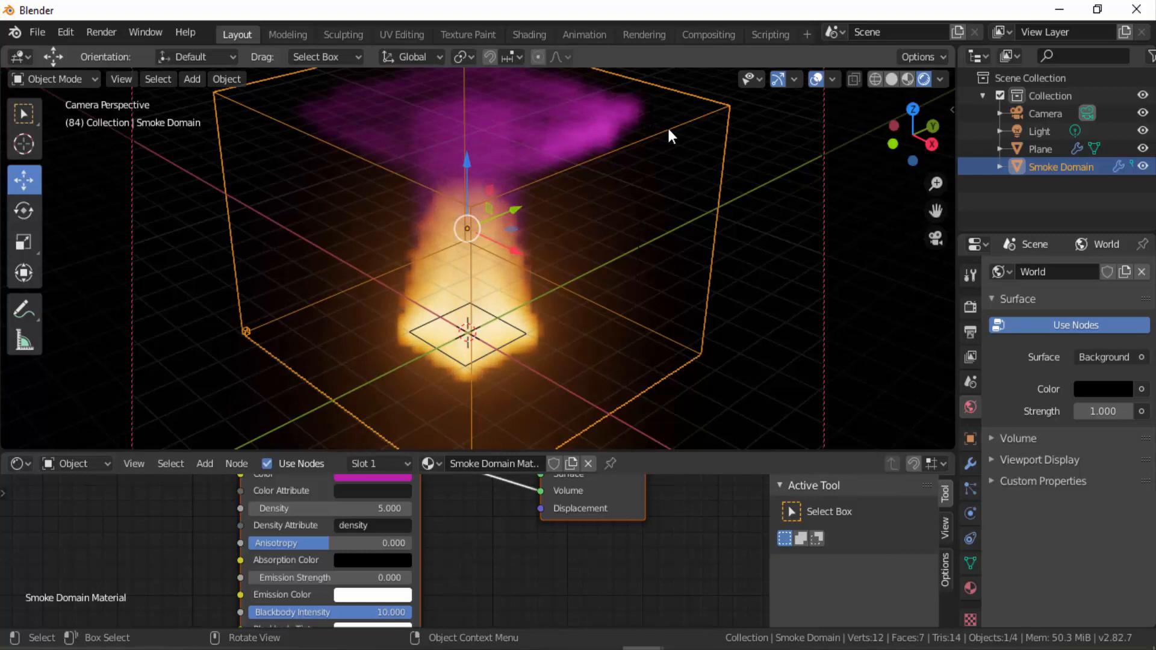
# Show the smoke domain's physics settings and enlarge the 3D viewport so the whole camera frame fits.
pyautogui.click(968, 510)
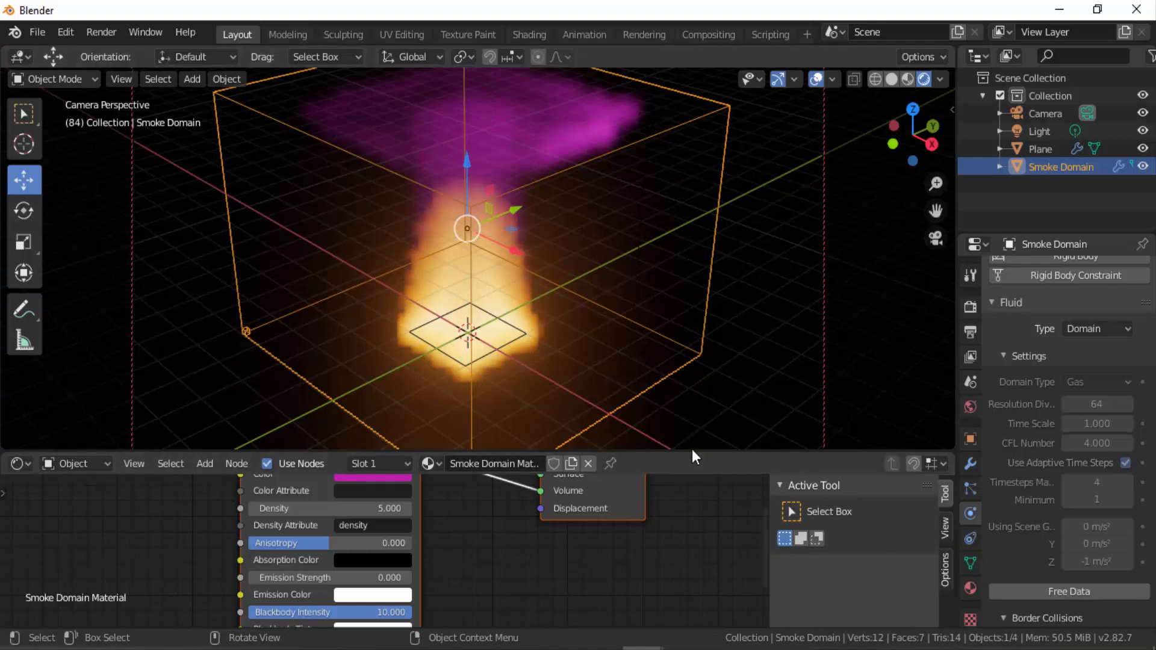
pyautogui.moveTo(692, 452); pyautogui.dragTo(702, 238)
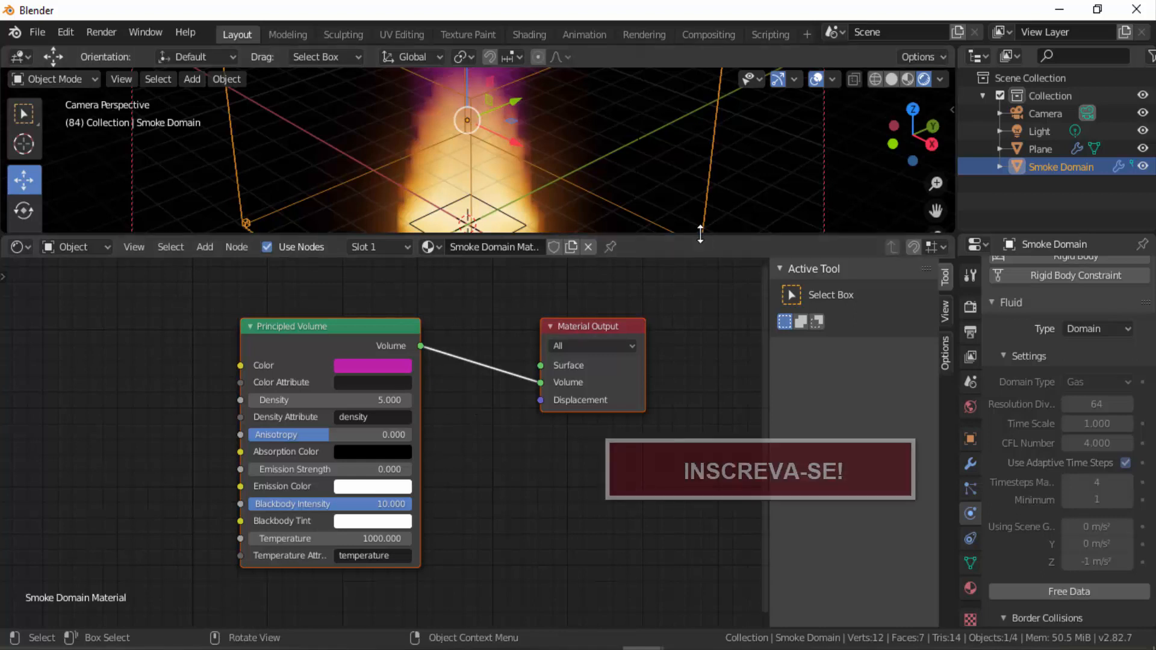
pyautogui.moveTo(699, 233); pyautogui.dragTo(707, 537)
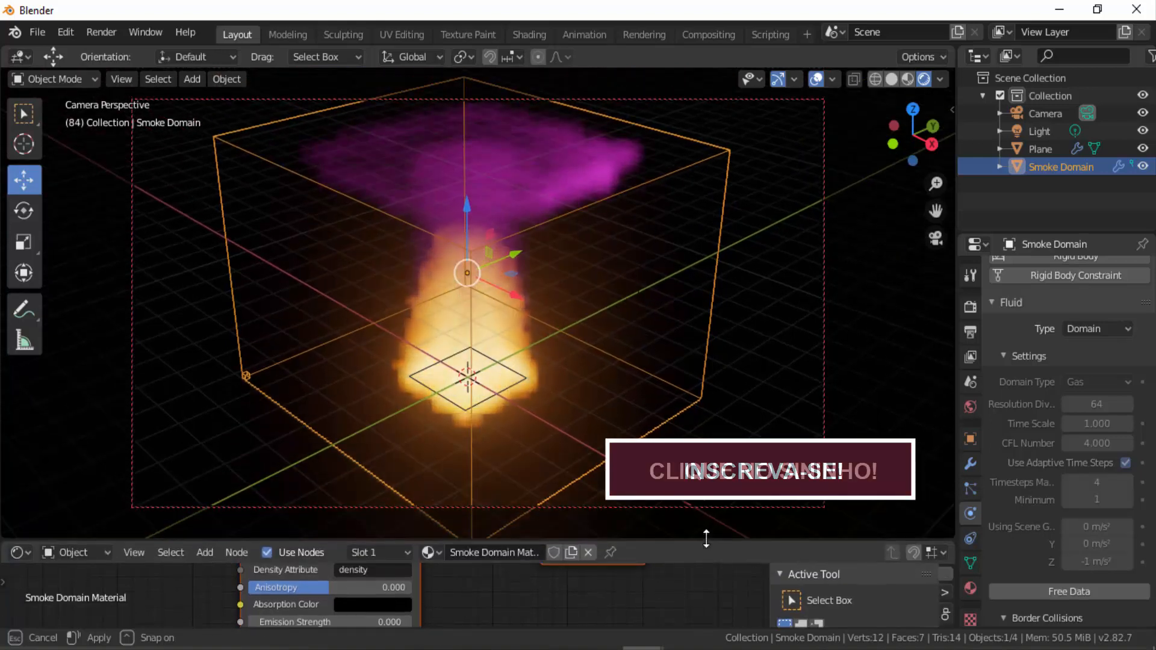